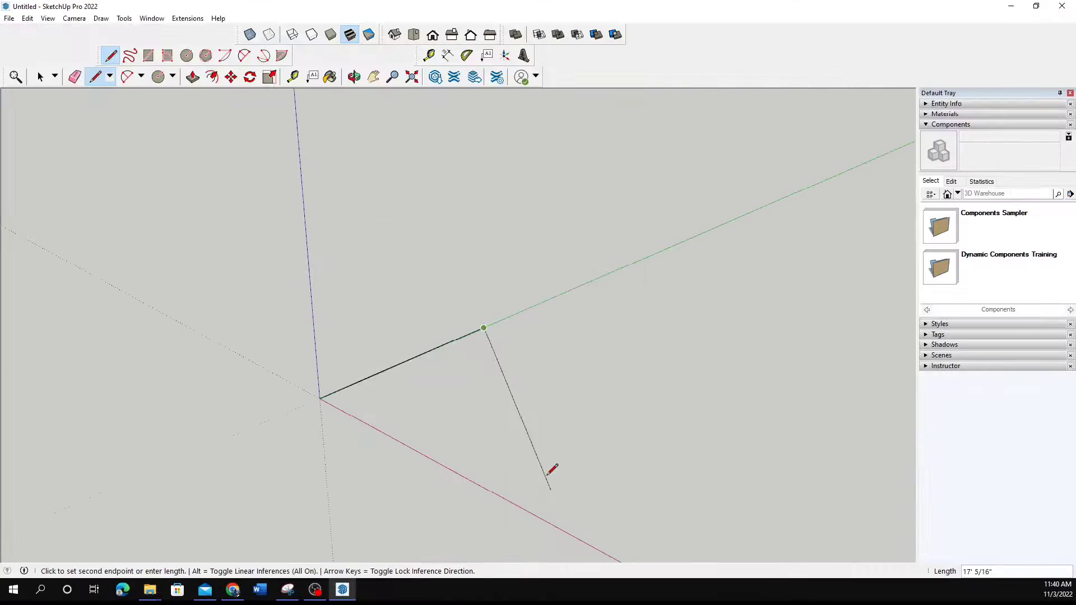
Make the drawn board into a component named 2x8.
key("g")
key("Return")
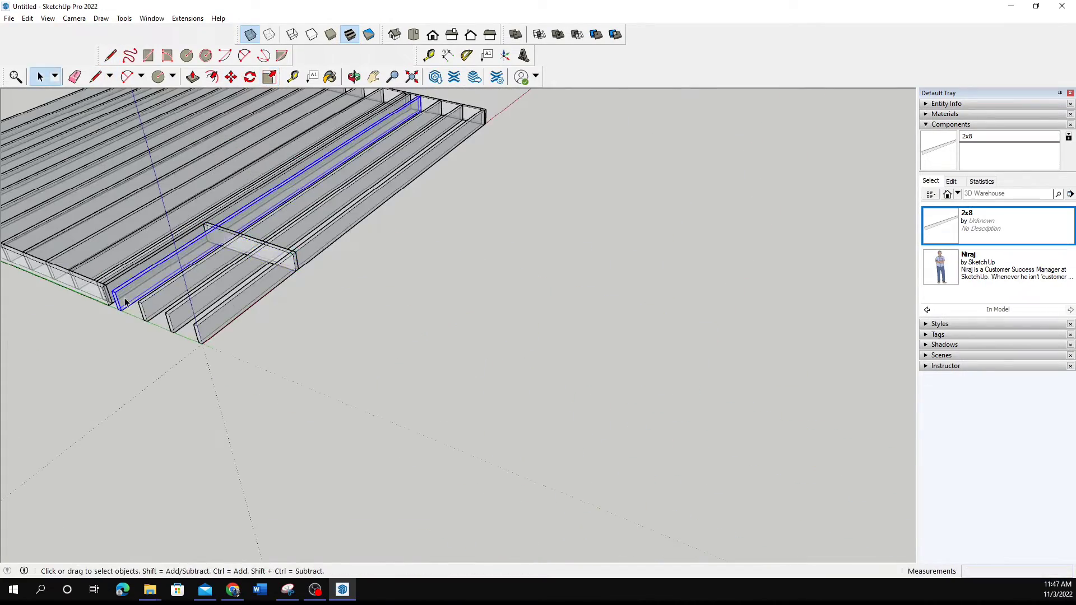
Select all the joists and group them into one component named Joists.
key("ctrl+a")
right_click(478, 247)
left_click(526, 339)
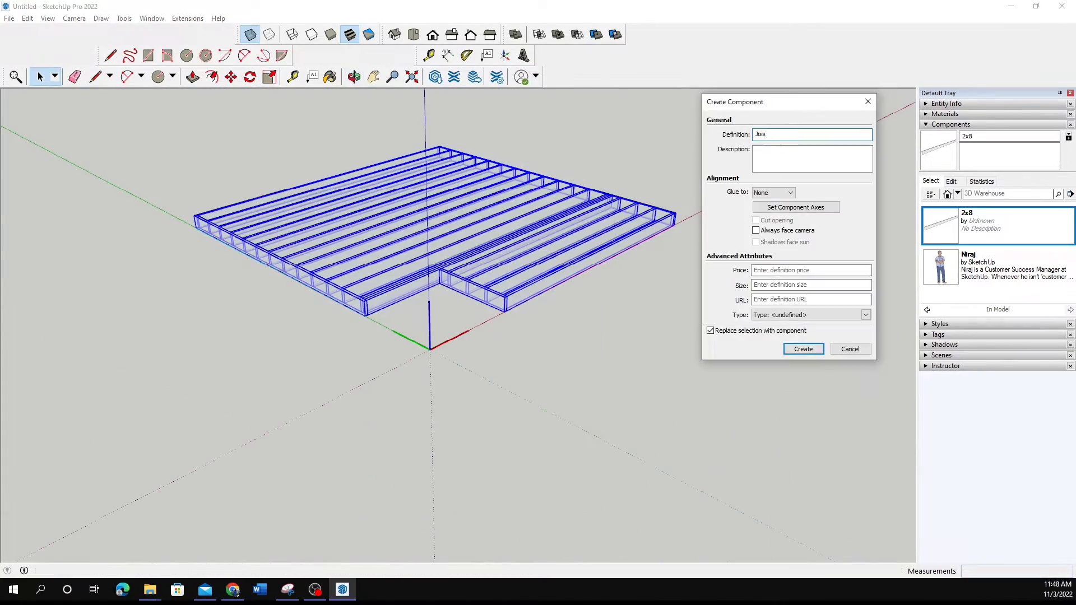
left_click(802, 362)
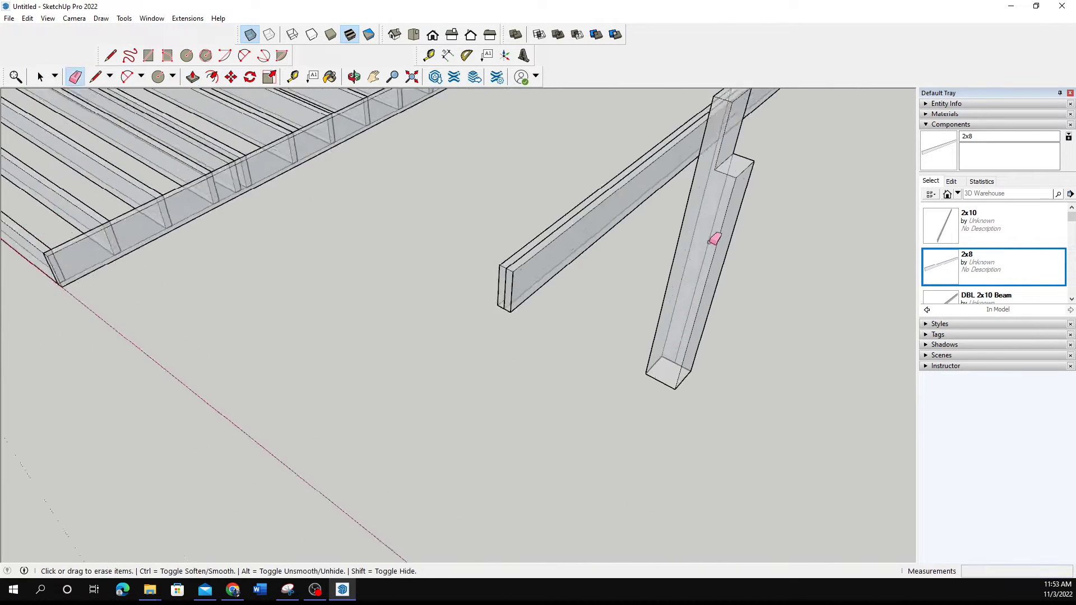
Create the 6x6 Wood Post component and move it to the end of the beam.
middle_click_drag(713, 240, 357, 118)
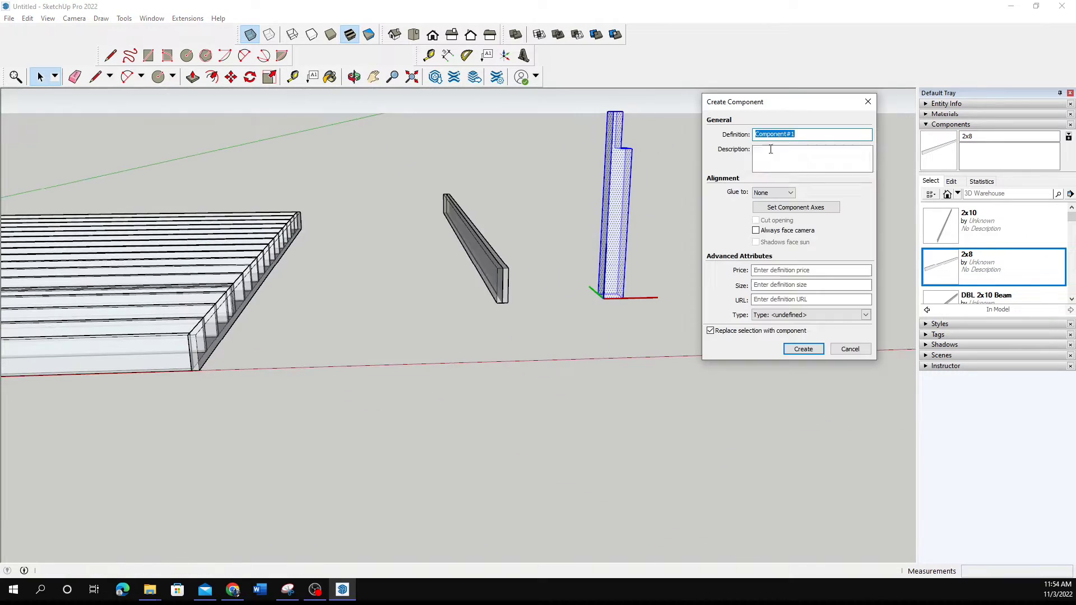
key("Return")
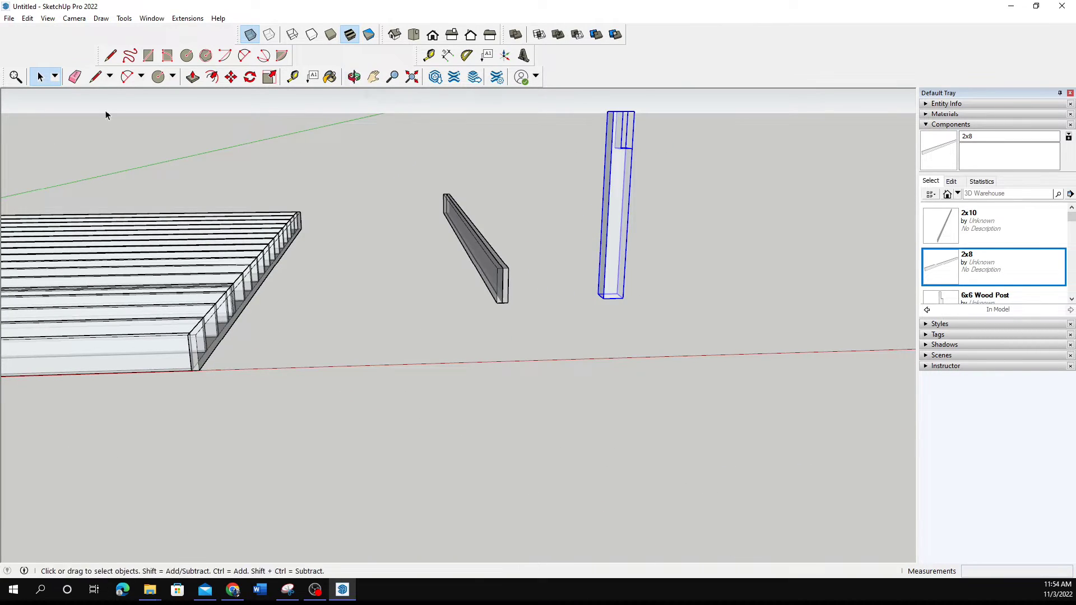
key("m")
left_click(620, 114)
scroll(488, 175, "up", 5)
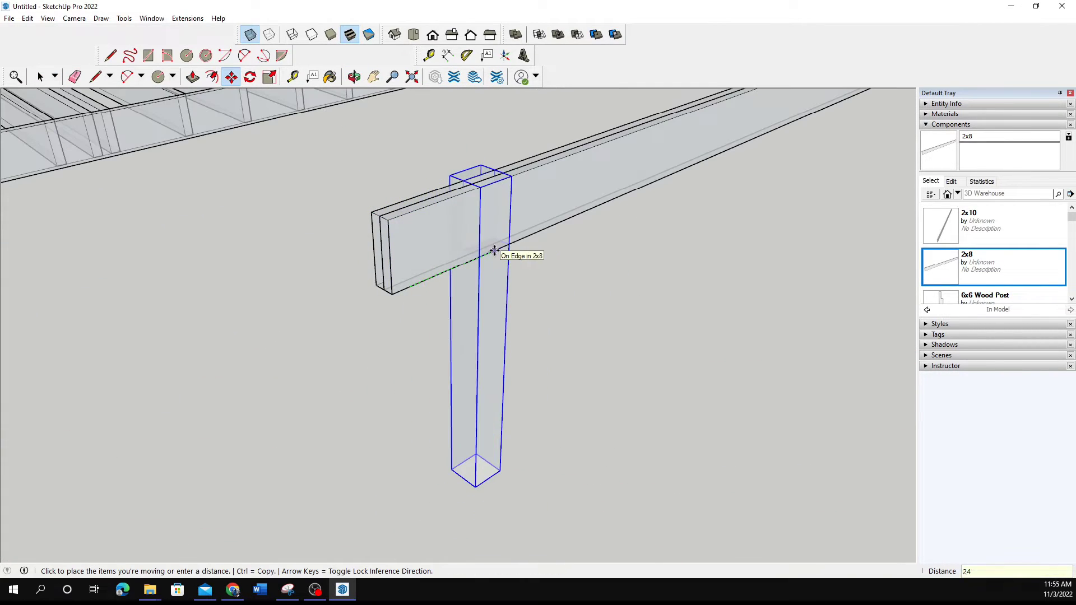
scroll(494, 250, "down", 5)
middle_click_drag(494, 250, 337, 224)
left_click(424, 246)
Slide the post along the beam into its final position.
key("space")
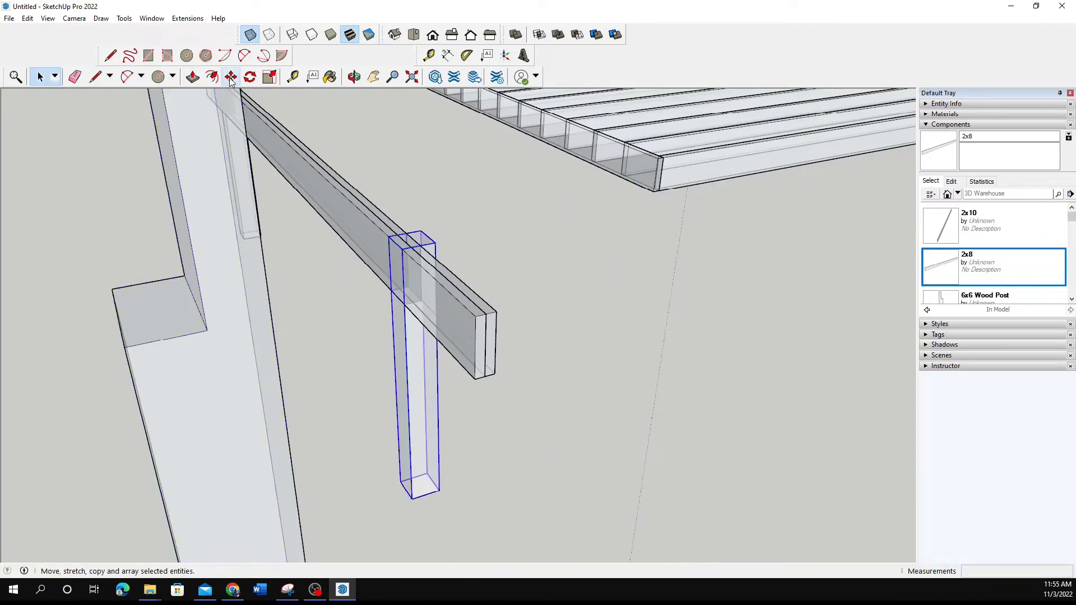
left_click(231, 76)
left_click(204, 132)
left_click(314, 174)
left_click(354, 77)
mouse_move(504, 280)
left_mouse_down()
mouse_move(643, 220)
mouse_move(634, 306)
left_mouse_up()
Start a stair line at the post's corner, then cancel it and orbit around the posts.
key("l")
left_click(634, 306)
key("Escape")
middle_click_drag(623, 295, 397, 166)
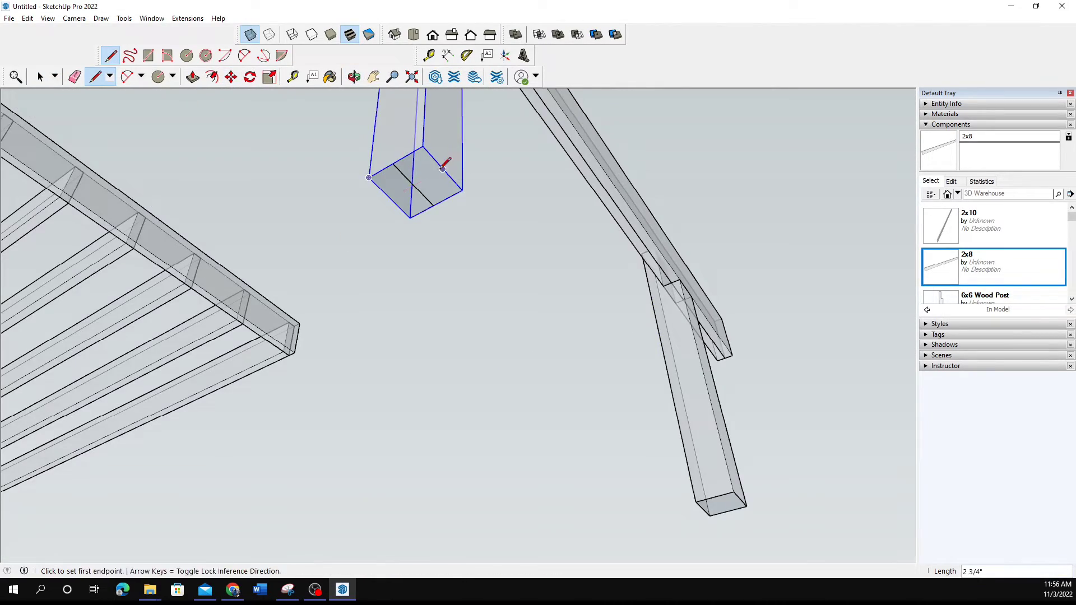
scroll(707, 489, "up", 3)
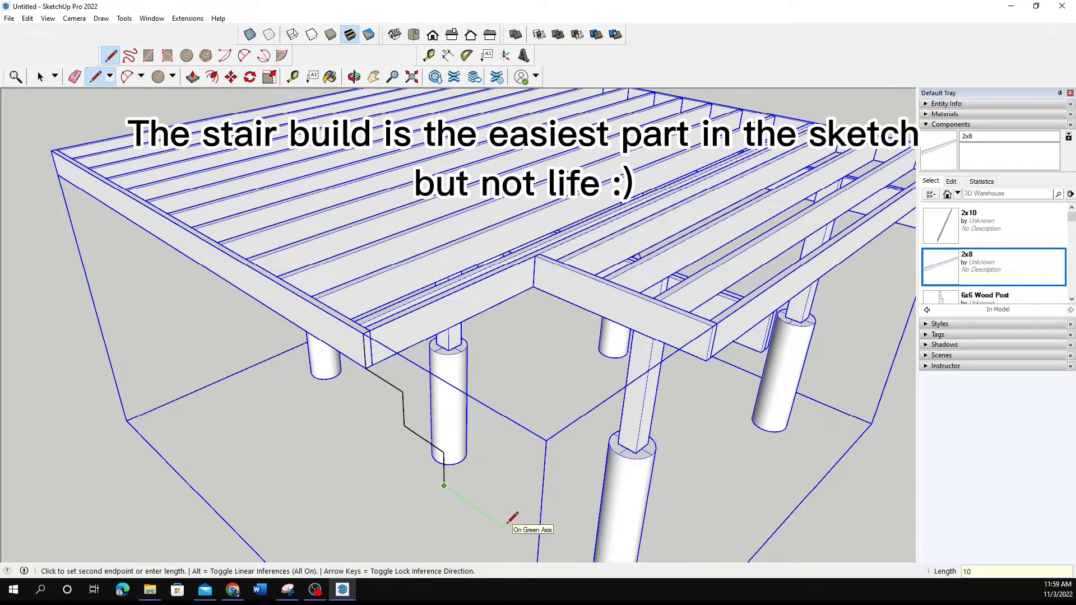
Trace the stepped stair profile with a 10.25 segment and close it into a face.
left_click(496, 544)
scroll(590, 307, "down", 5)
type("10.25")
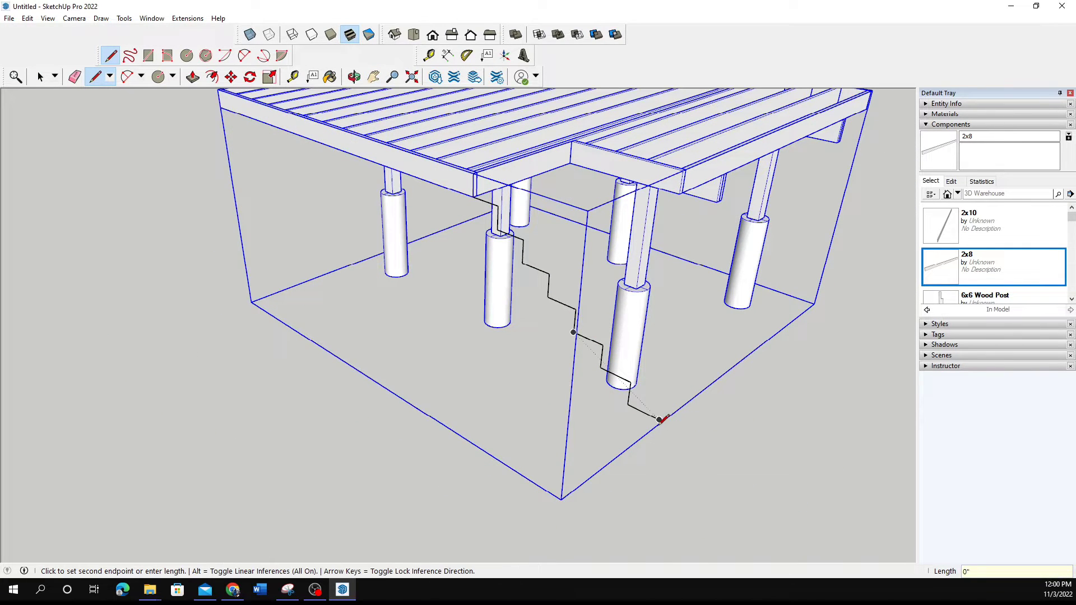
type("m")
left_click(620, 349)
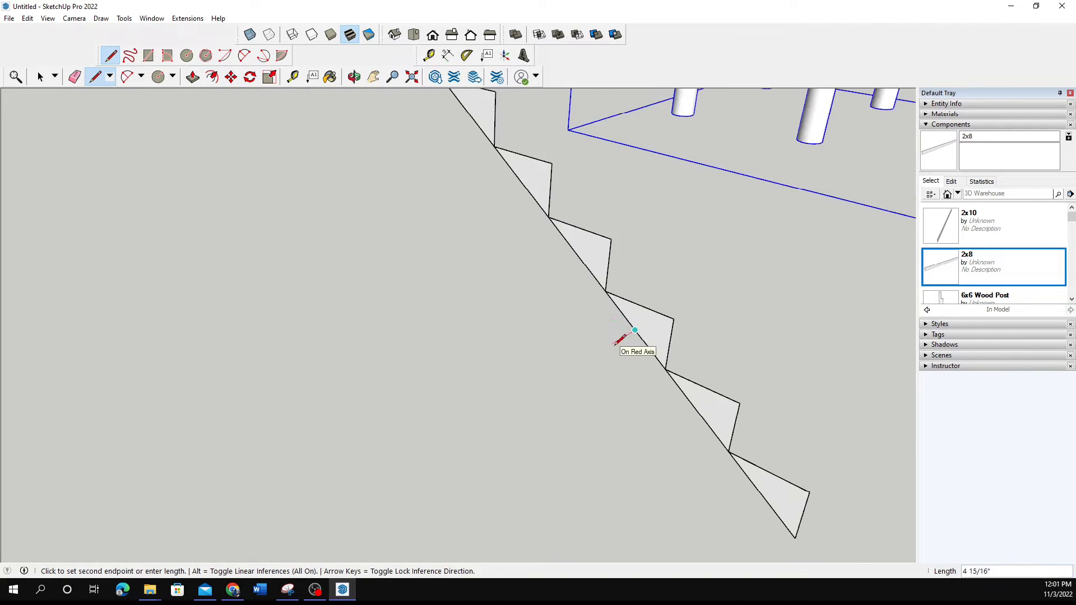
scroll(477, 234, "up", 3)
scroll(638, 333, "down", 3)
middle_click_drag(575, 377, 544, 298)
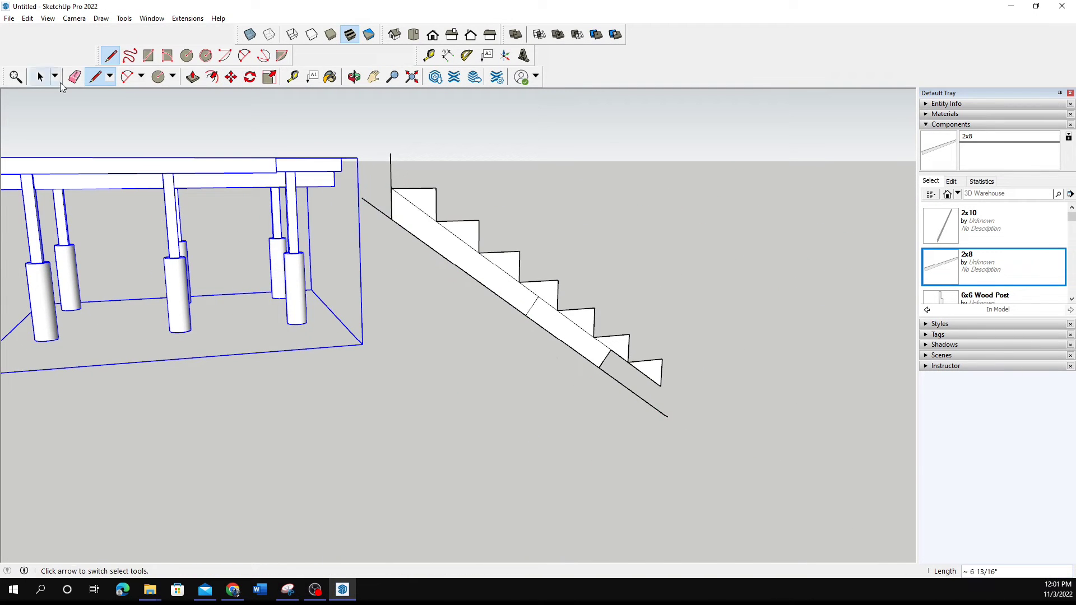
left_click(622, 384)
scroll(504, 233, "up", 3)
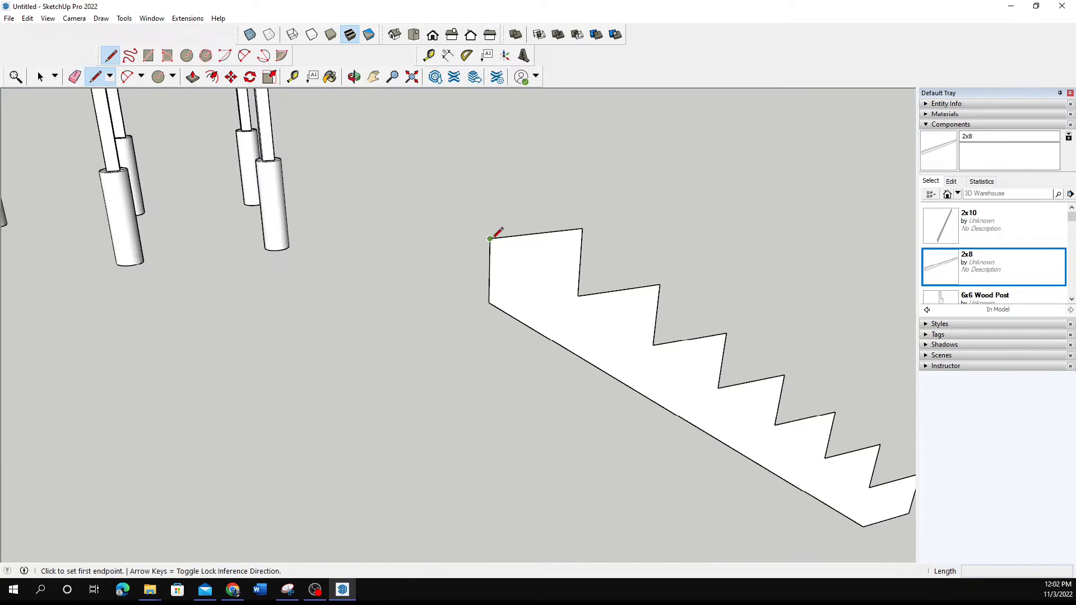
scroll(506, 395, "down", 3)
Extrude the stair face 1 1/2" into a solid stringer.
key("p")
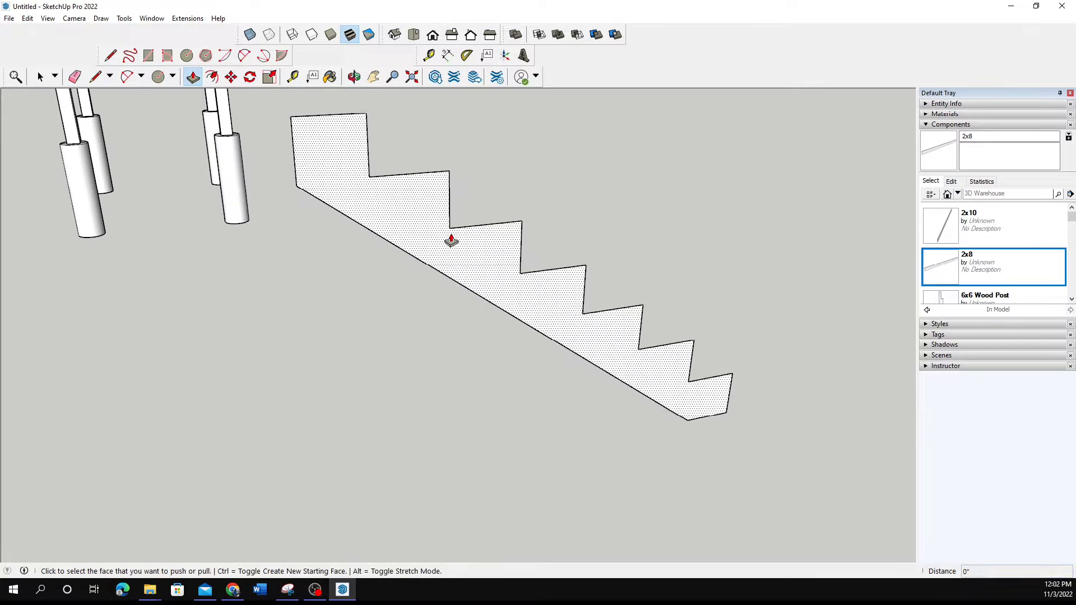
left_click(447, 240)
left_click(499, 290)
scroll(499, 290, "down", 2)
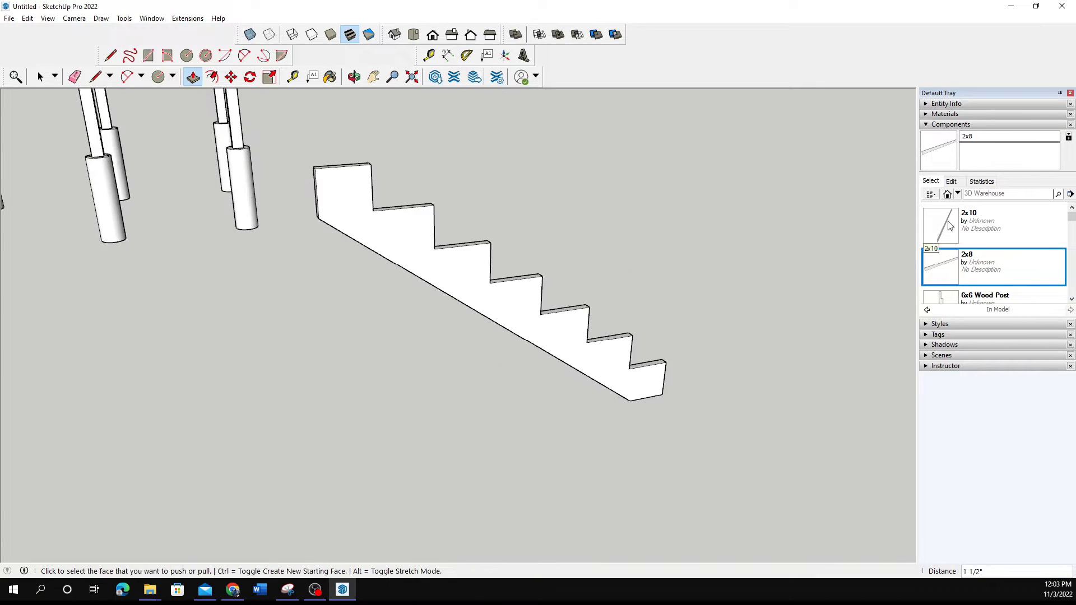
scroll(462, 336, "down", 3)
mouse_move(462, 439)
middle_mouse_down()
mouse_move(437, 216)
mouse_move(221, 111)
mouse_move(308, 375)
mouse_move(228, 319)
middle_mouse_up()
scroll(538, 269, "up", 3)
Turn the stringer into a component named 2x12 Stair Stringer.
key("s")
scroll(483, 308, "down", 5)
key("space")
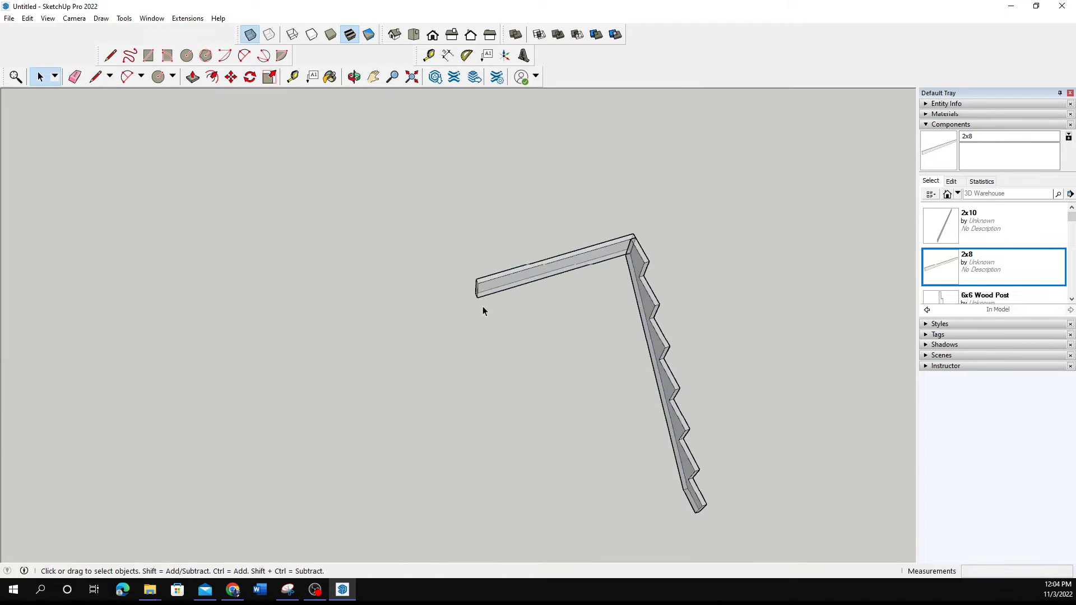
key("m")
left_click(627, 227)
type("g2x12 Stair Stringer")
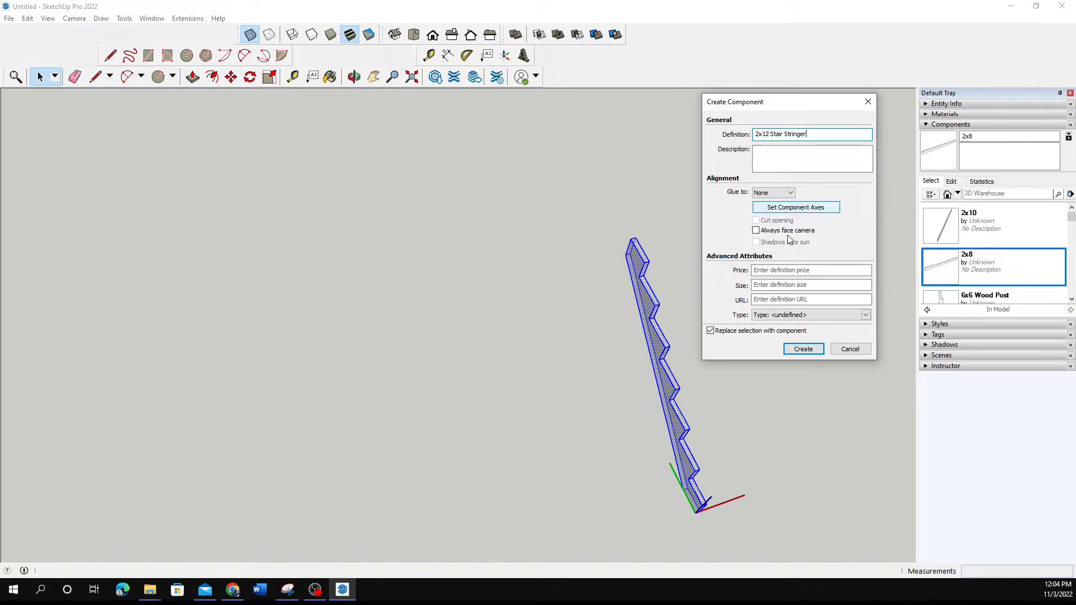
key("Return")
Copy the stringer and space the copies beside the first to form the set.
key("m")
middle_click_drag(685, 417, 360, 132)
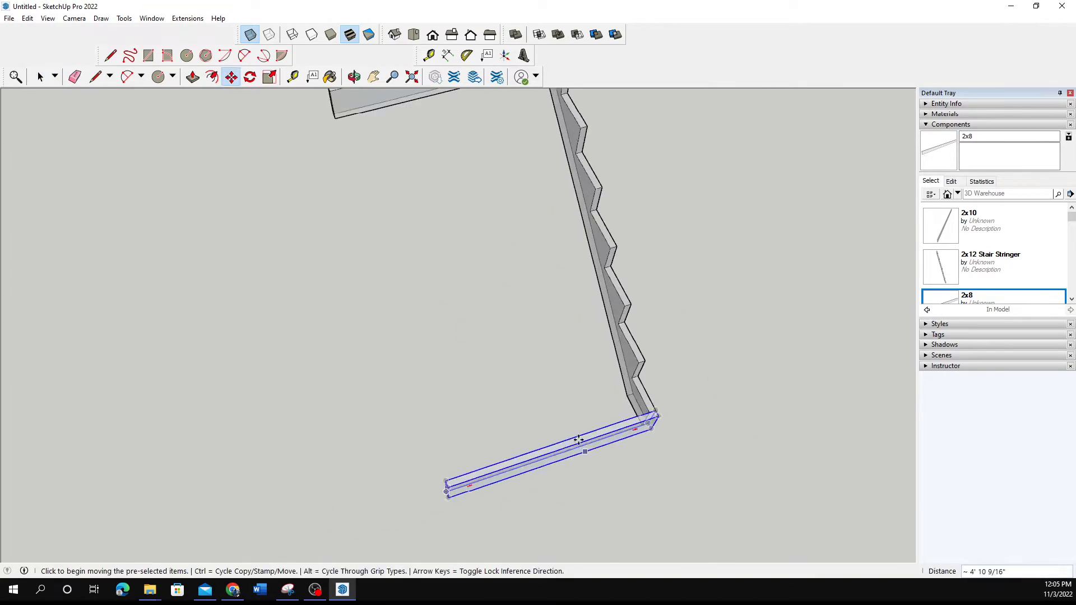
left_click(576, 440)
scroll(468, 444, "down", 5)
scroll(512, 413, "up", 6)
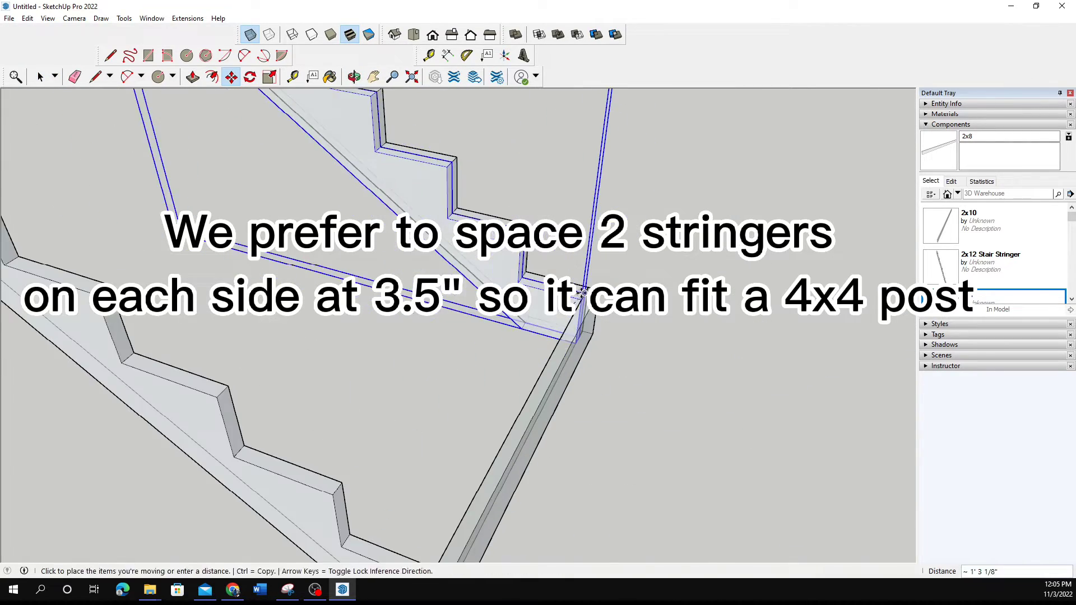
scroll(460, 510, "up", 3)
key("Return")
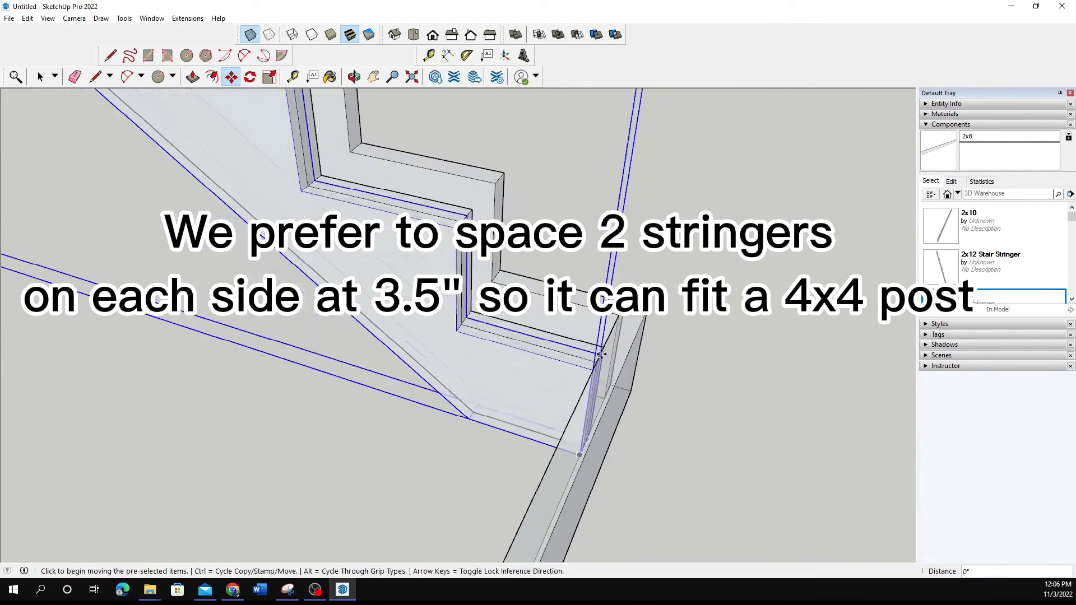
middle_click_drag(516, 358, 560, 280)
left_click(644, 493)
key("Return")
scroll(156, 233, "down", 5)
scroll(553, 367, "down", 2)
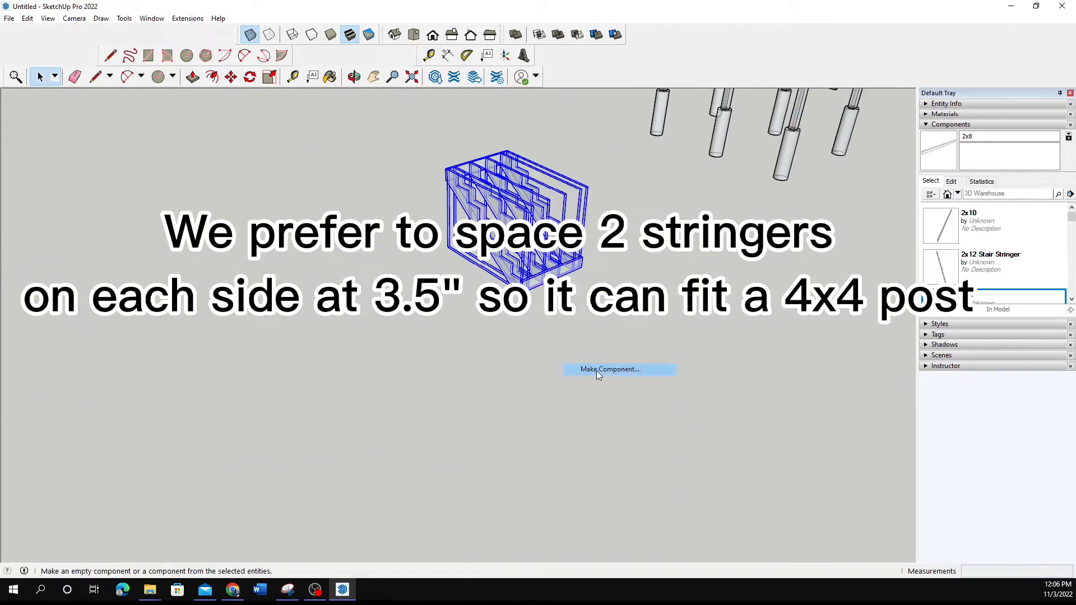
mouse_move(553, 367)
middle_mouse_down()
mouse_move(732, 218)
mouse_move(617, 337)
middle_mouse_up()
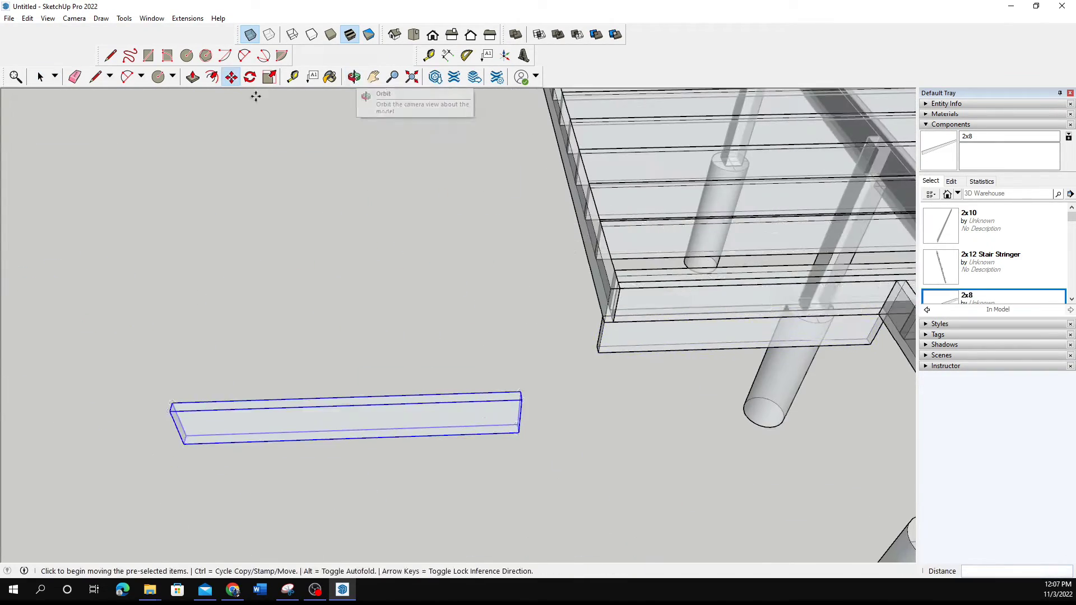
Stand the board upright and scale it down to about a third.
left_click(250, 77)
key("l")
left_click(456, 154)
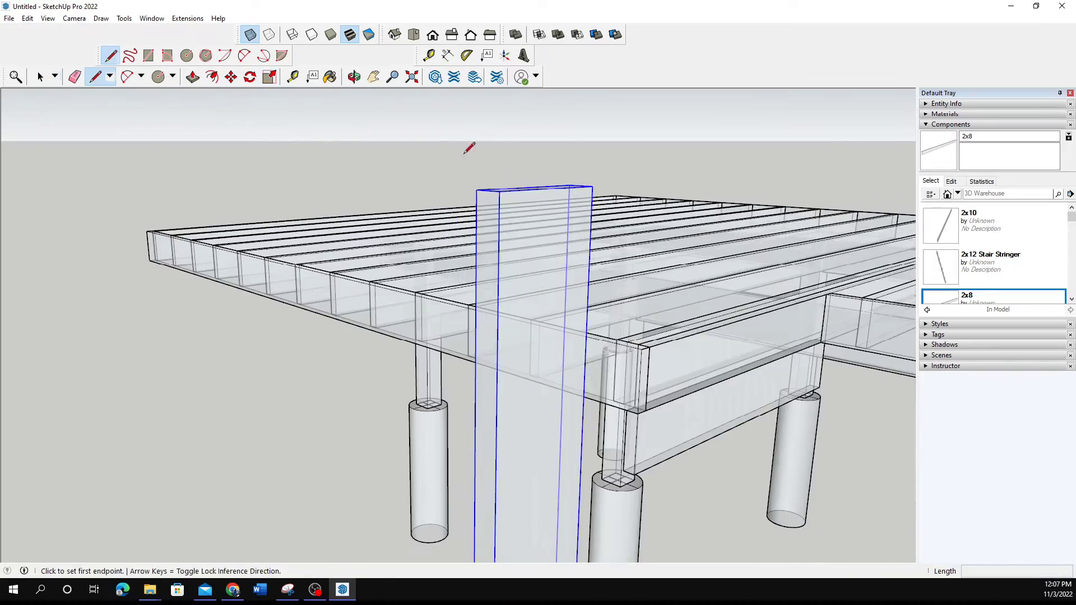
mouse_move(415, 218)
middle_mouse_down()
mouse_move(428, 342)
mouse_move(280, 432)
middle_mouse_up()
left_click(426, 354)
scroll(426, 353, "down", 5)
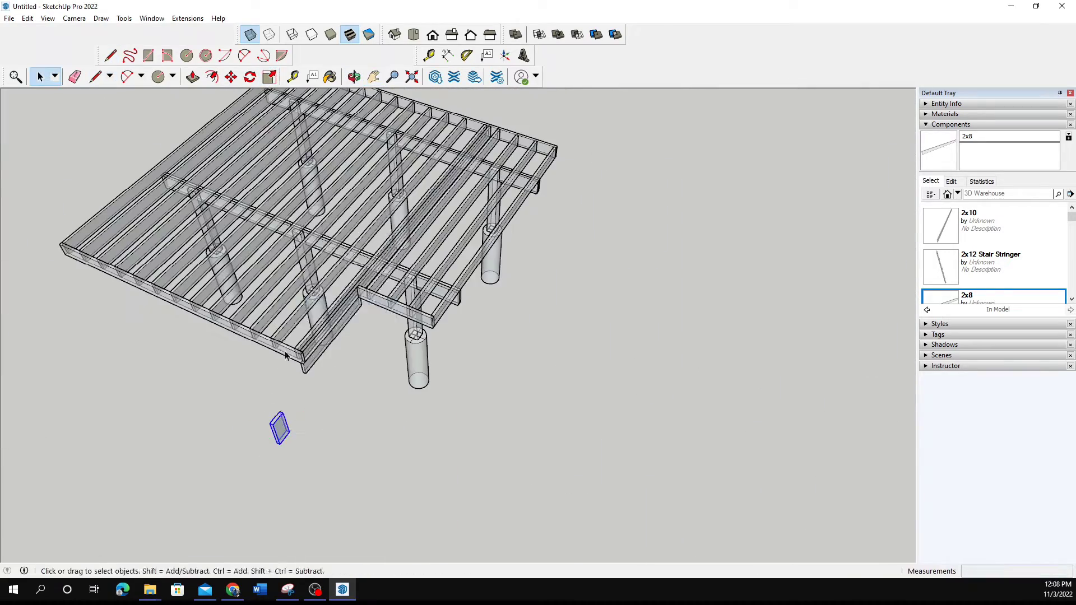
Move the small board into place near the deck rim.
key("m")
scroll(336, 370, "up", 3)
scroll(360, 379, "up", 2)
left_click(322, 305)
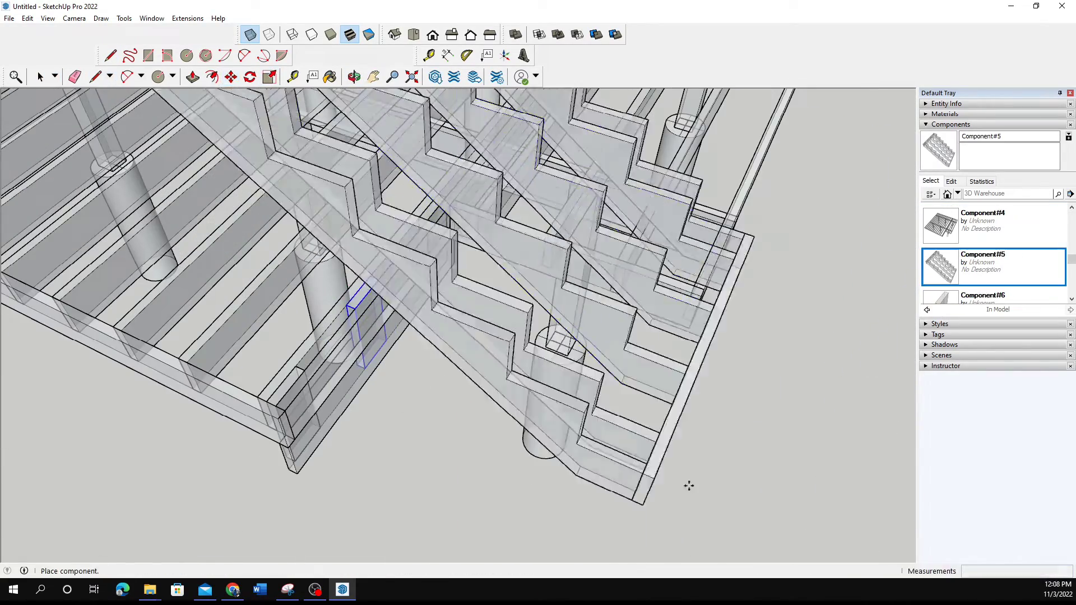
scroll(689, 488, "down", 5)
mouse_move(583, 365)
left_mouse_down()
mouse_move(721, 435)
mouse_move(353, 497)
left_mouse_up()
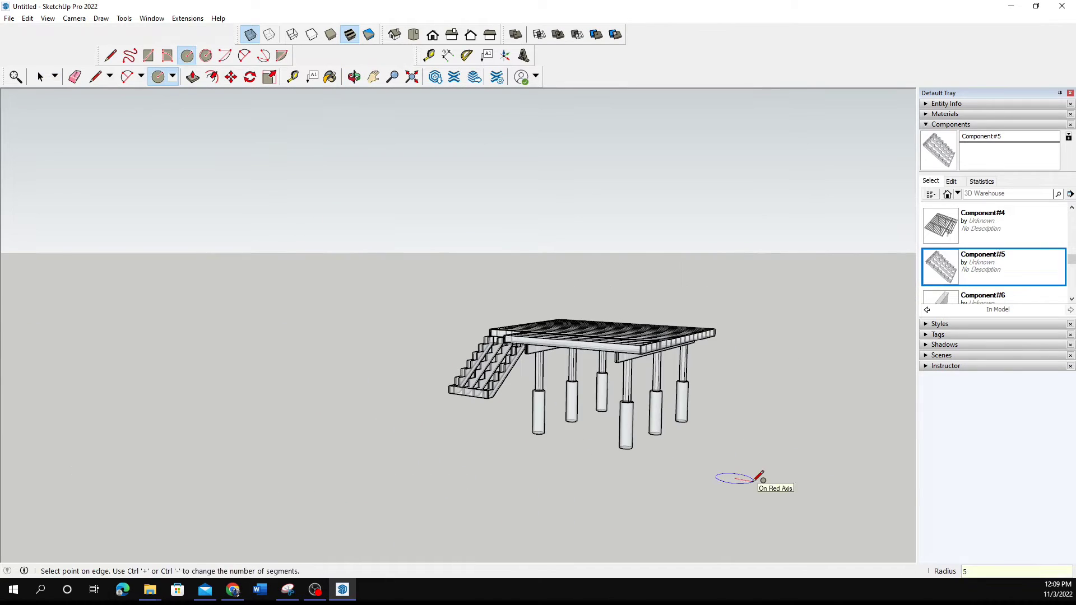
Move the post footing under the stairs and turn off X-ray for a solid view.
key("m")
left_click(729, 510)
scroll(594, 493, "up", 5)
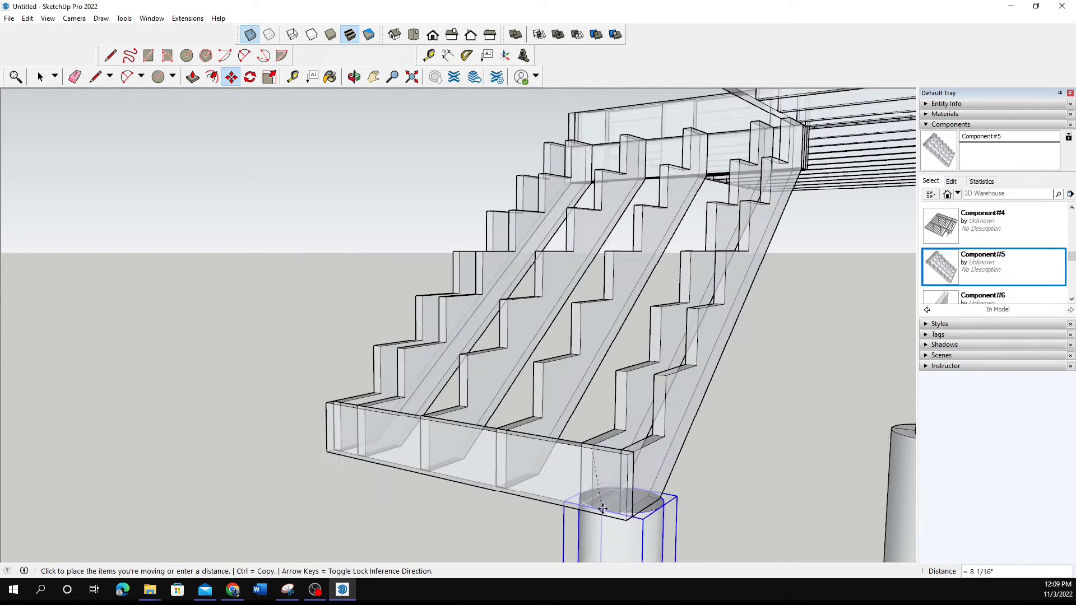
mouse_move(358, 477)
middle_mouse_down()
mouse_move(596, 439)
mouse_move(505, 393)
middle_mouse_up()
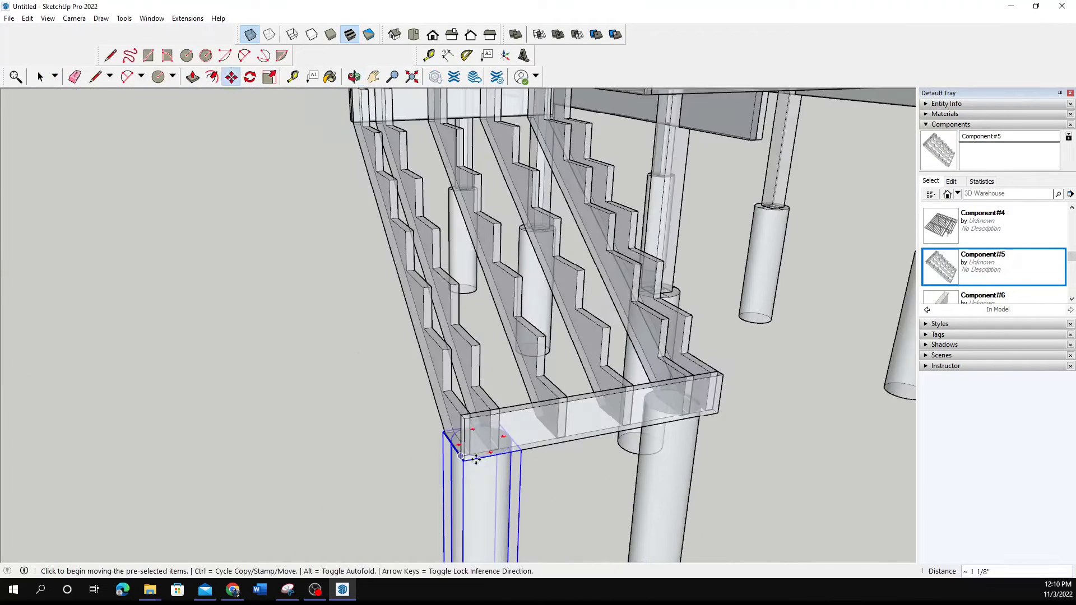
scroll(561, 393, "down", 5)
left_click(250, 35)
mouse_move(393, 95)
left_mouse_down()
mouse_move(745, 257)
mouse_move(394, 368)
mouse_move(206, 237)
mouse_move(294, 236)
left_mouse_up()
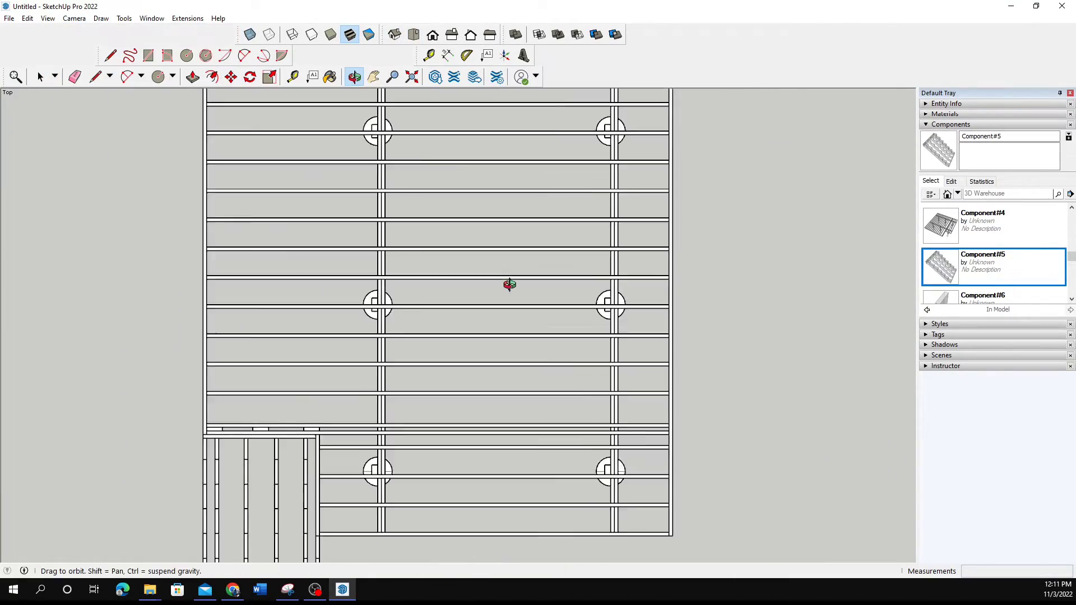
Combine the entire deck into one component and view it from the top.
key("ctrl+a")
key("g")
key("Return")
key("m")
scroll(370, 212, "up", 5)
Draw the door outline on the house wall, paste the joist blocking, and send the model to LayOut.
key("l")
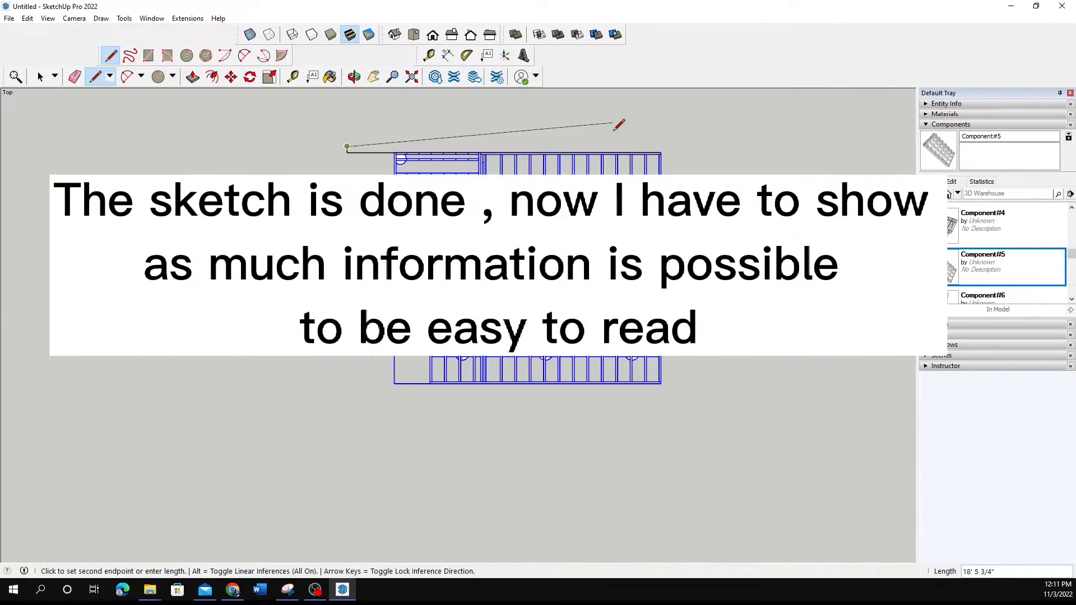
scroll(620, 120, "up", 2)
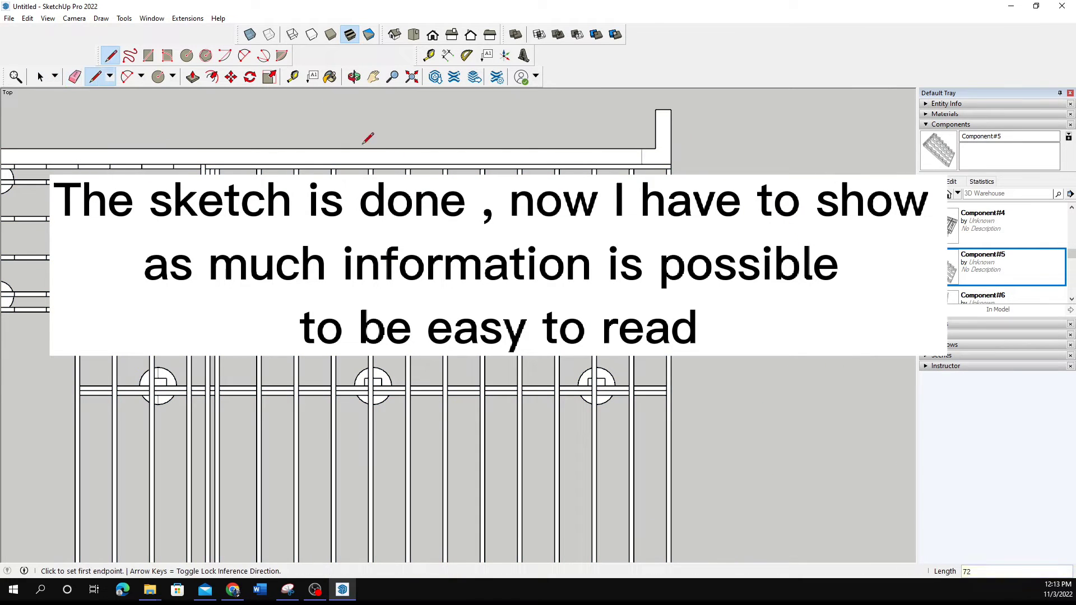
scroll(449, 144, "up", 3)
left_click(417, 159)
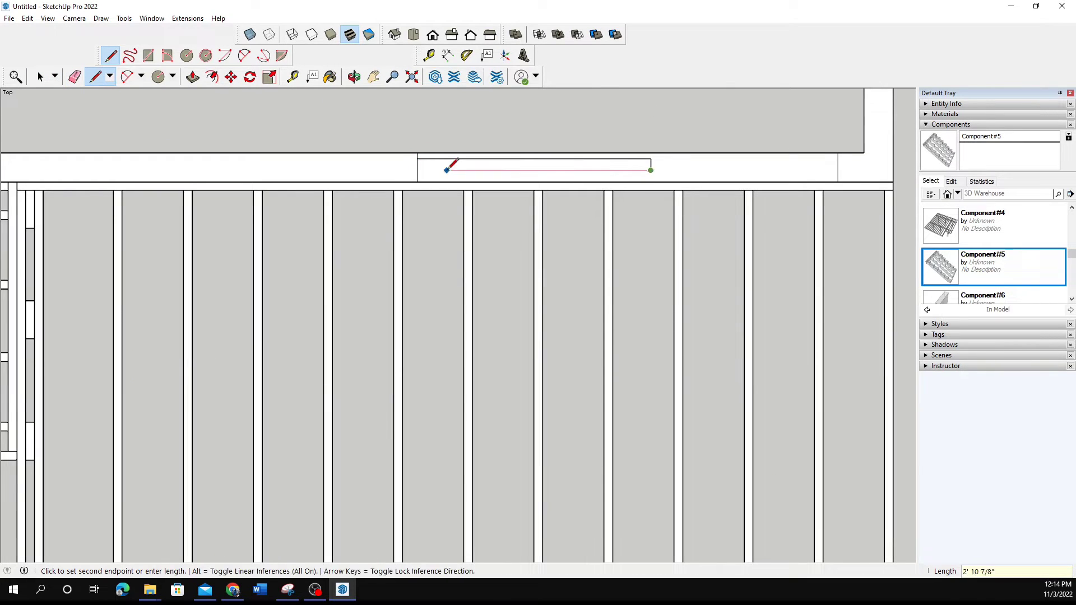
left_click(605, 167)
scroll(569, 233, "down", 5)
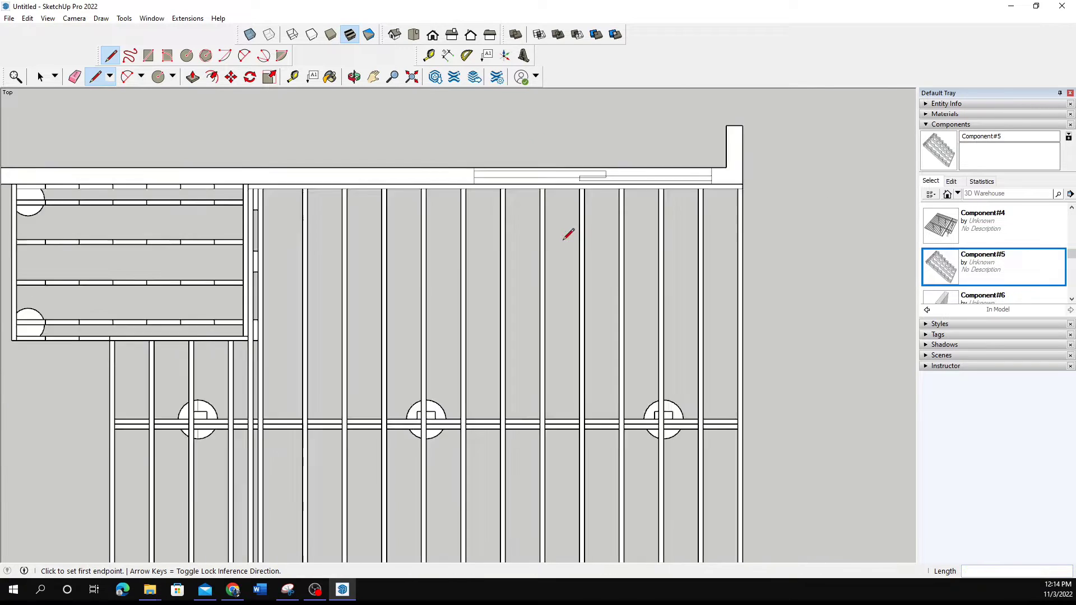
scroll(464, 268, "down", 2)
scroll(331, 171, "down", 1)
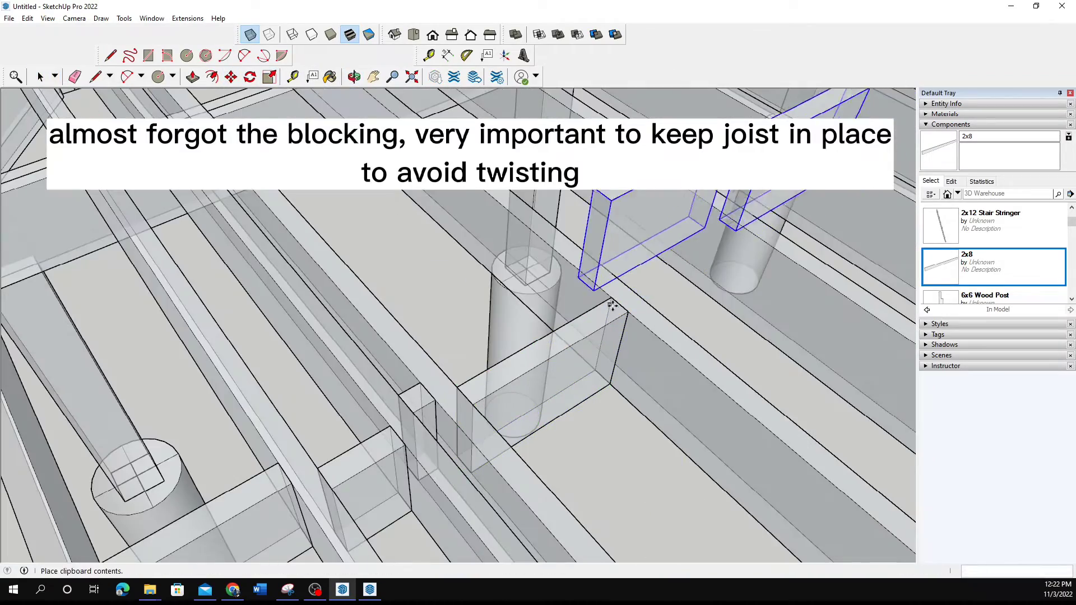
key("ctrl+v")
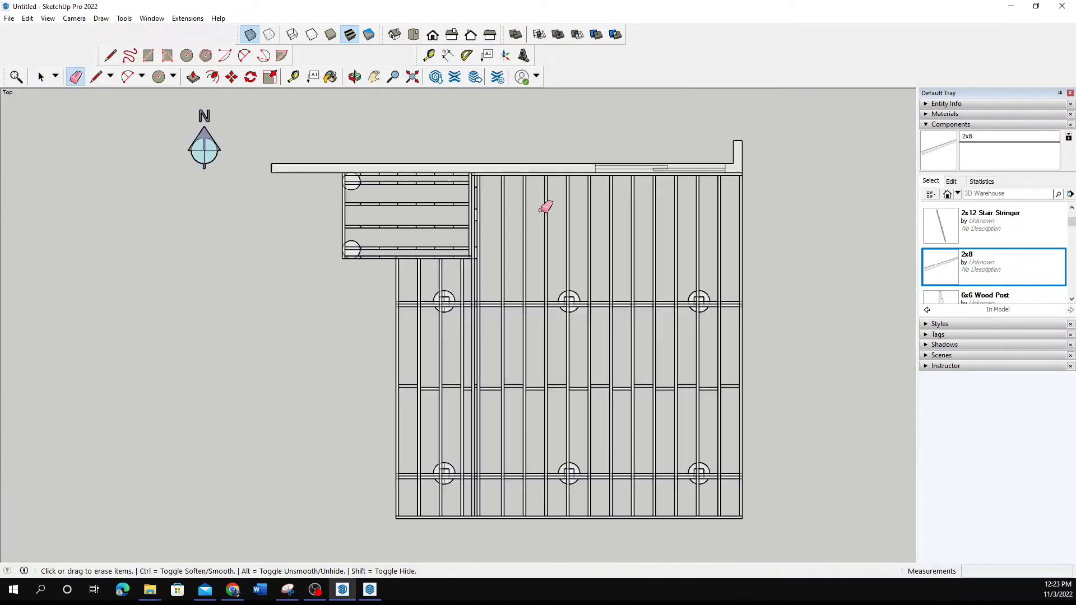
left_click(476, 79)
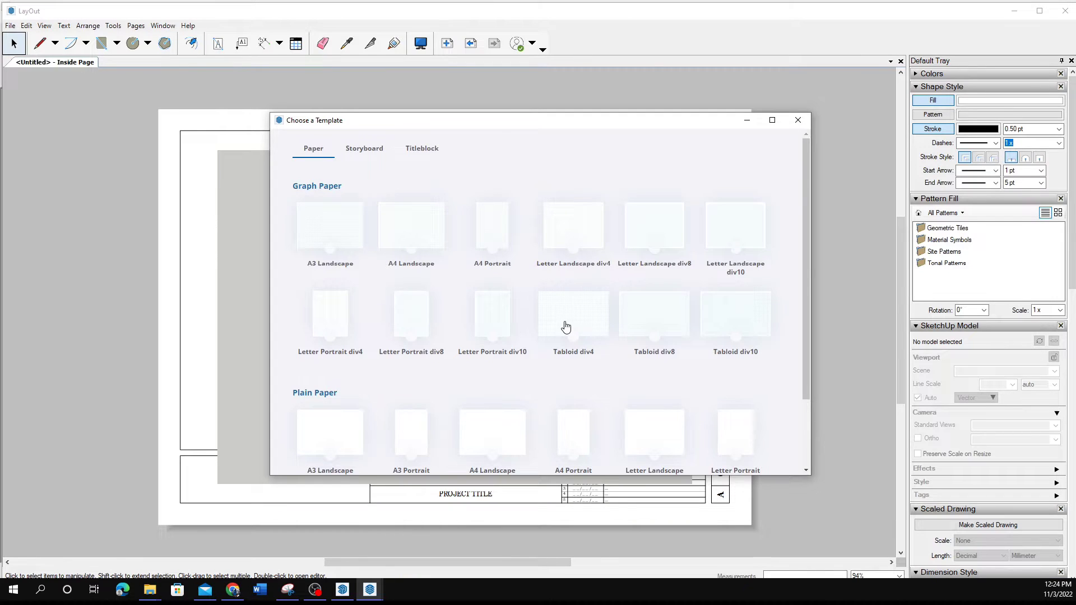
Title the title-block page 'Deck Overall Details' and add the Pressure-Treated Decking note.
left_click(566, 327)
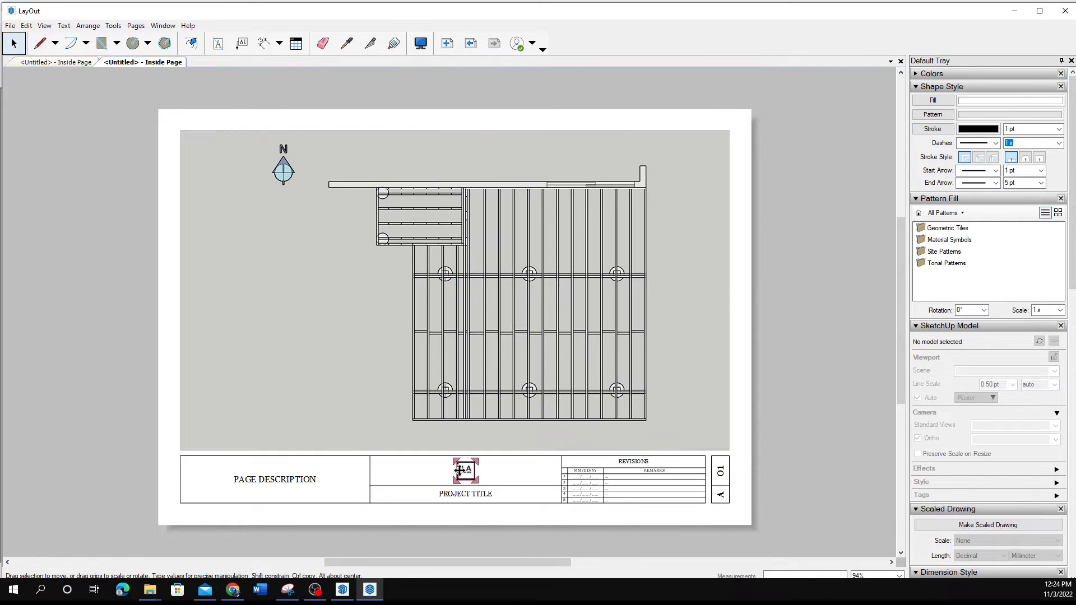
double_click(275, 479)
type("Deck Overall Details")
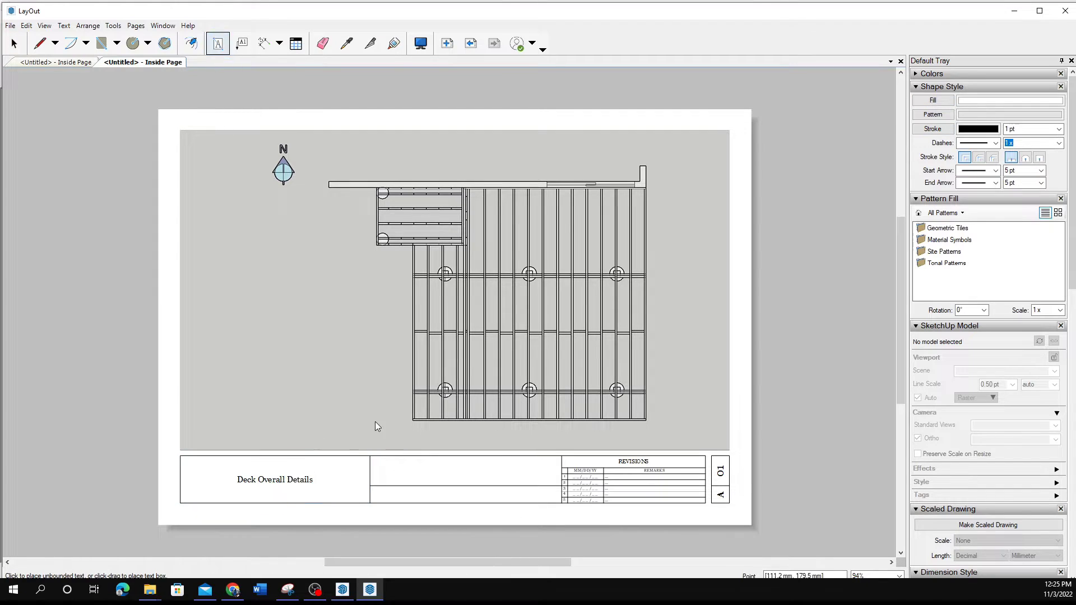
left_click(384, 465)
type("Pressure-Treated Decking and Cedar Railings to be used.")
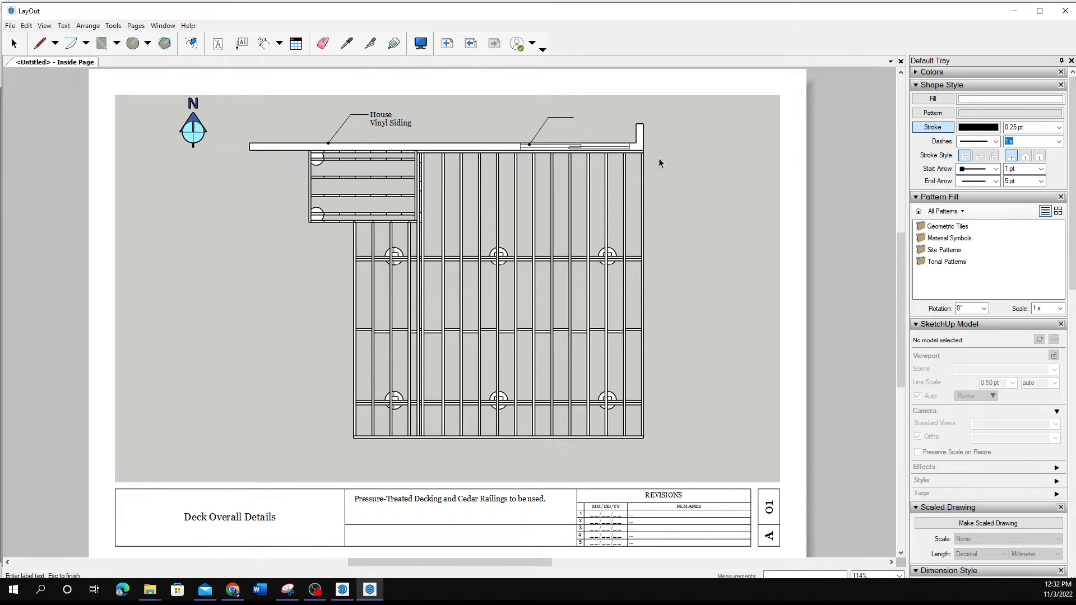
Add a vertical dimension along the side of the deck plan.
left_click(644, 436)
left_click(838, 291)
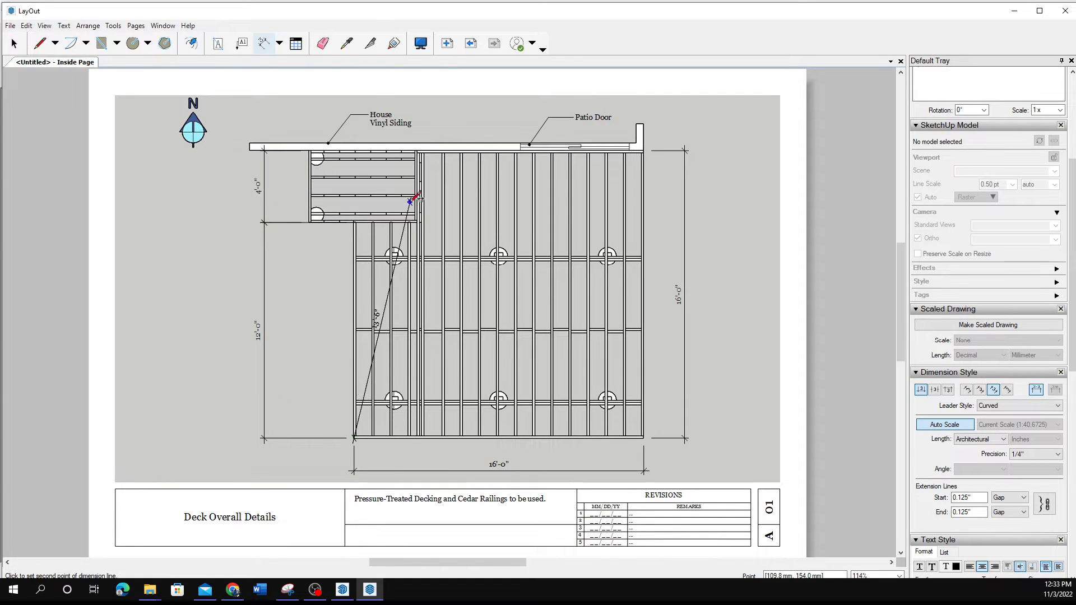
left_click(415, 197)
scroll(415, 197, "down", 2)
Export the page as a PDF and return to SketchUp.
left_click(10, 26)
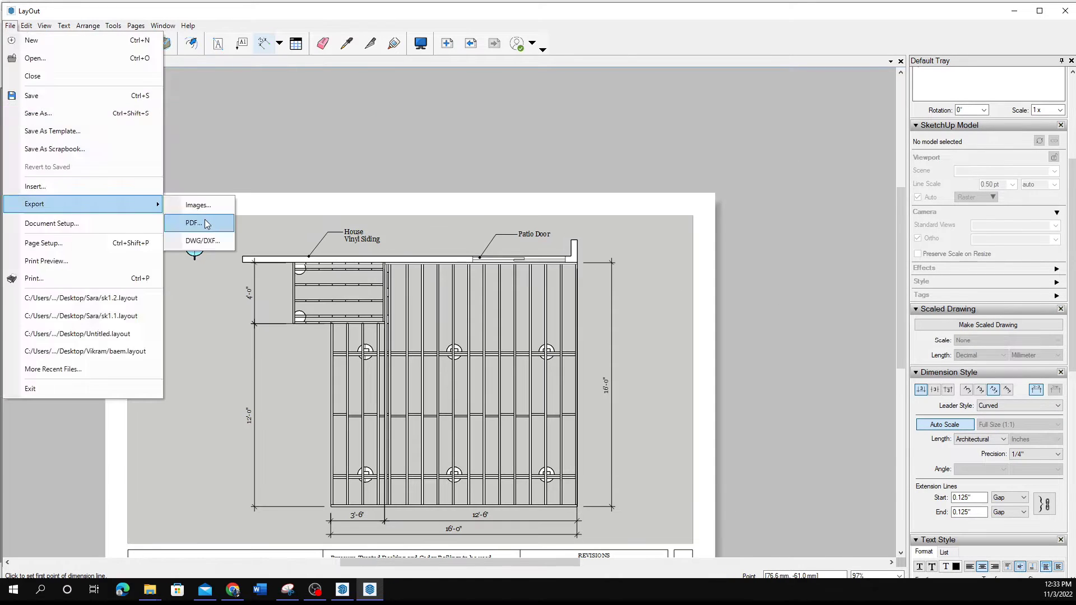
left_click(197, 221)
double_click(798, 384)
key("Return")
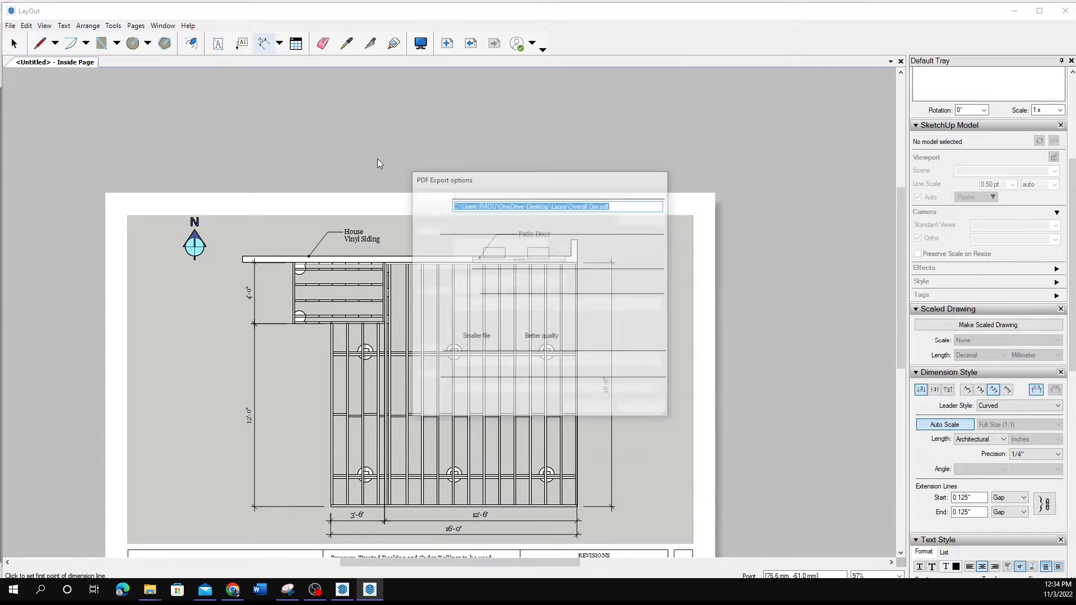
key("Return")
key("alt+Tab")
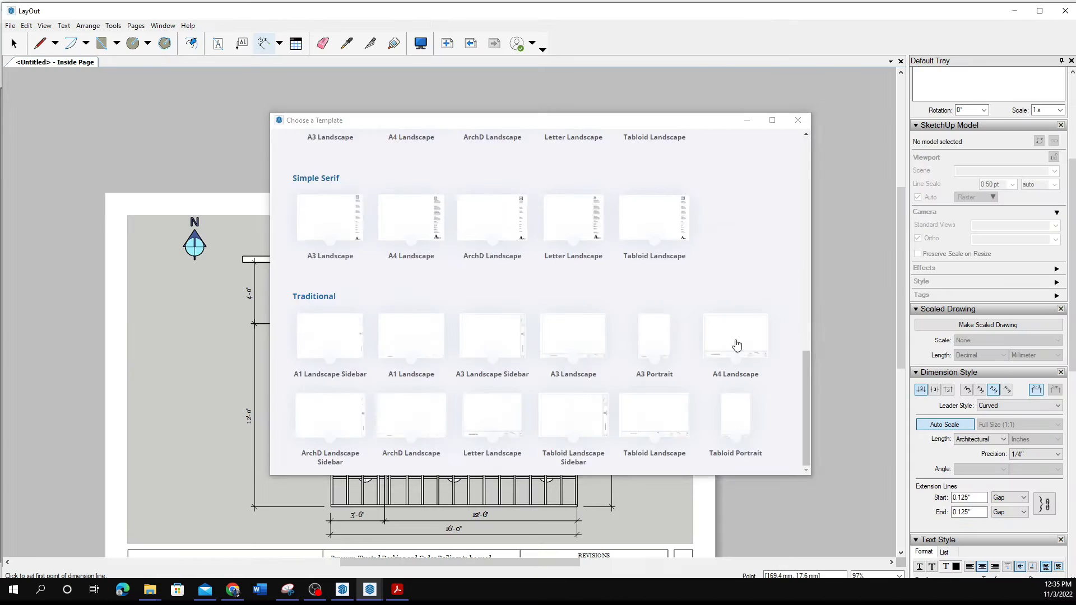
Start the second LayOut page from the A4 Landscape template.
double_click(737, 344)
type("Deck Frame Details")
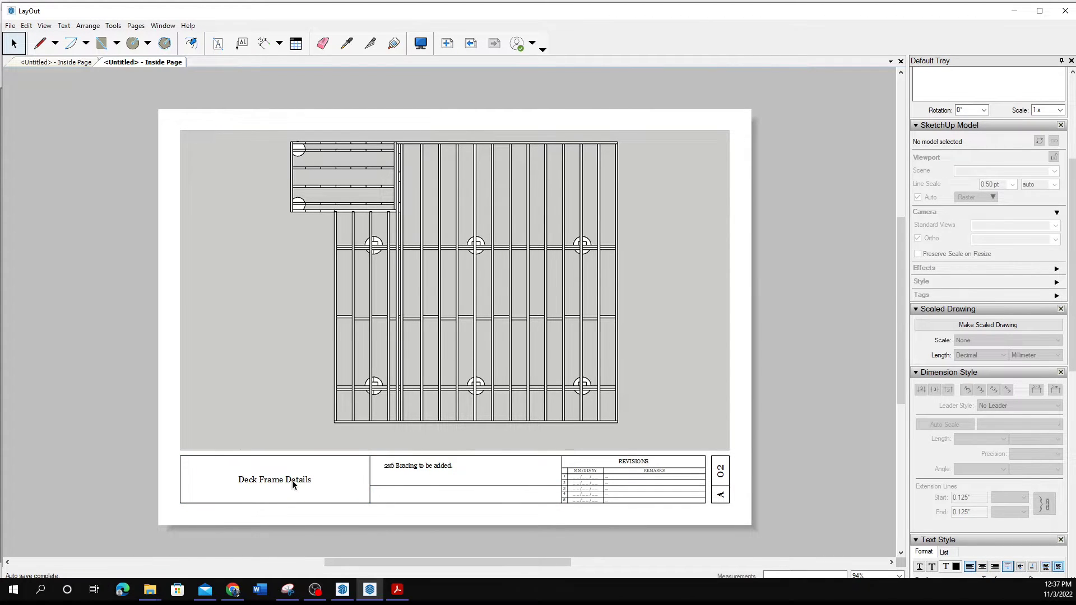
Begin dimensioning the deck framing, discarding an unwanted 2'-2 3/4" dimension.
left_click(475, 269)
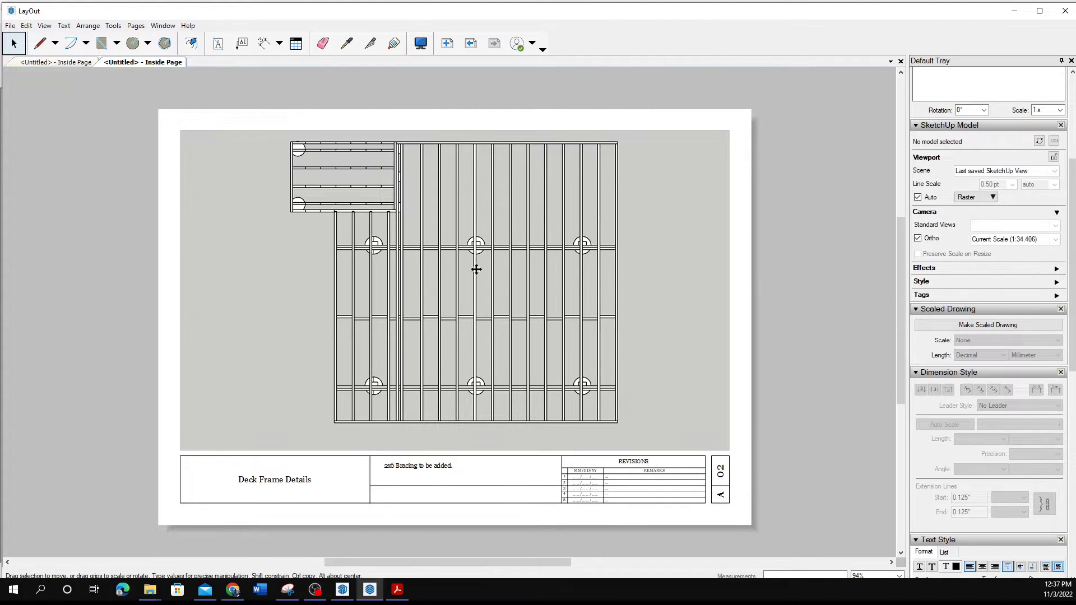
scroll(392, 140, "up", 3)
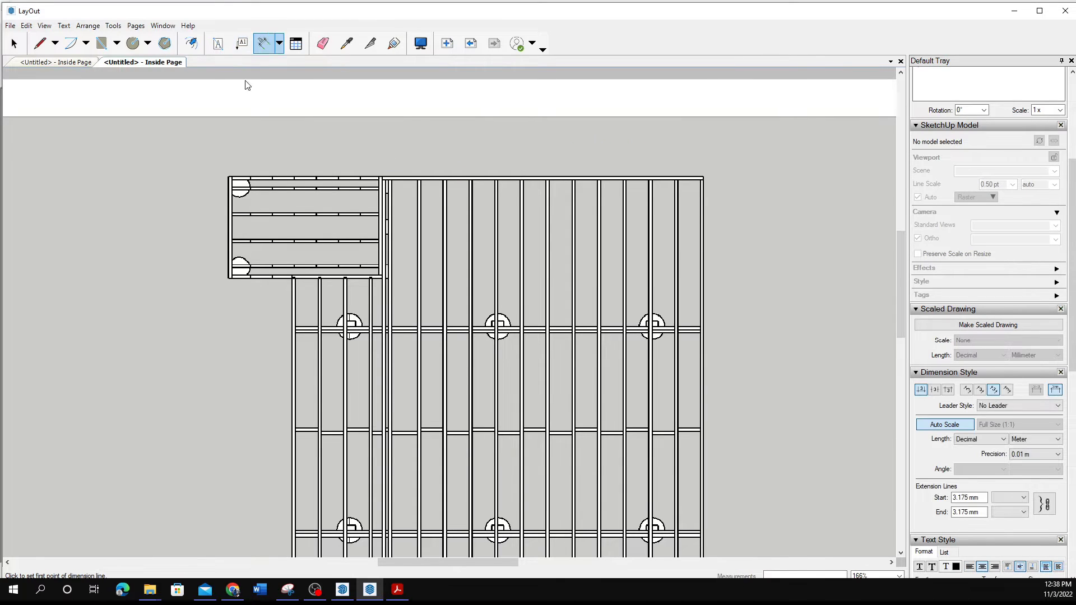
scroll(361, 424, "up", 2)
left_click(361, 423)
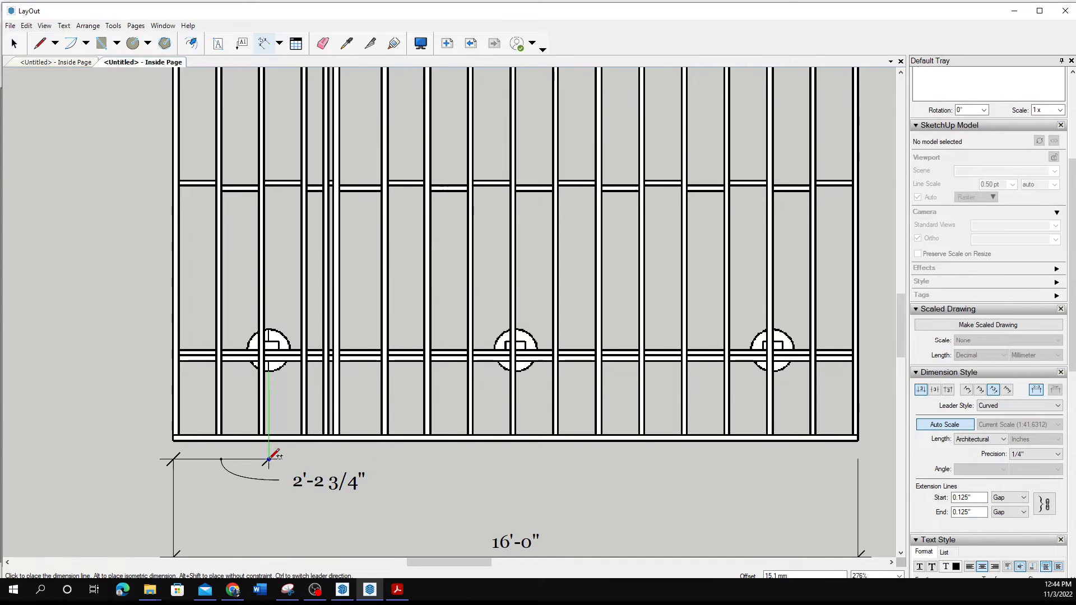
scroll(401, 481, "down", 2)
left_click(697, 371)
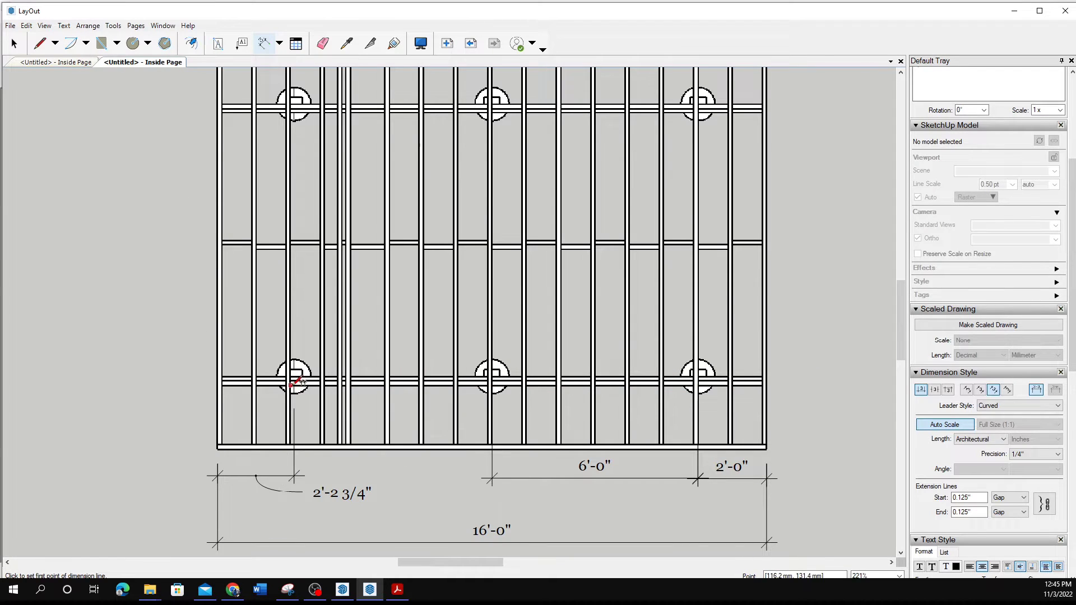
key("Escape")
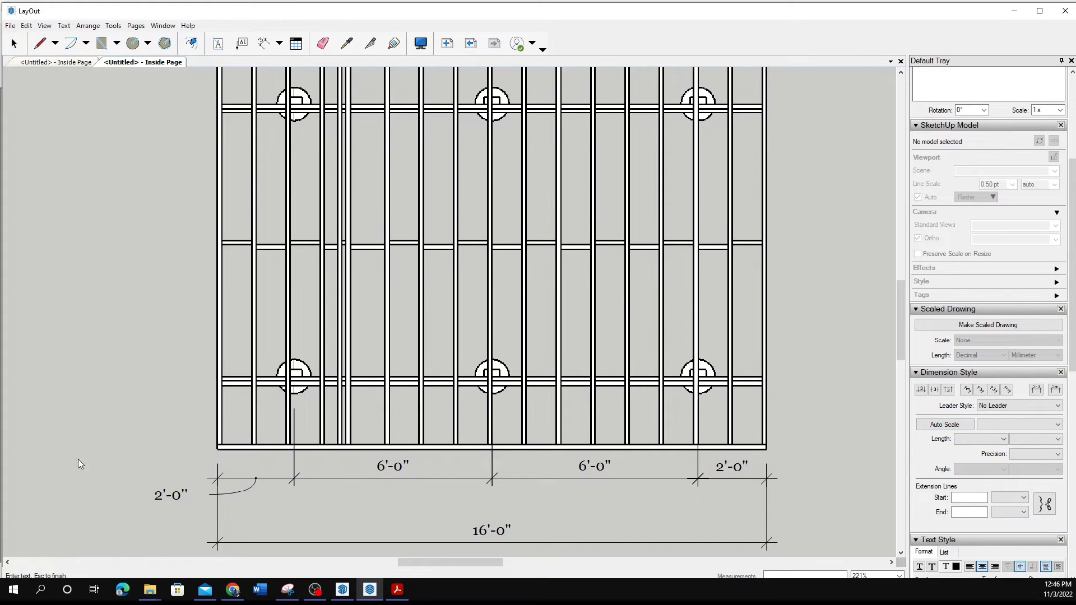
Dimension the deck's right edge and add the 2'-0" dimension on the left side.
scroll(176, 281, "down", 2)
key("d")
left_click(645, 413)
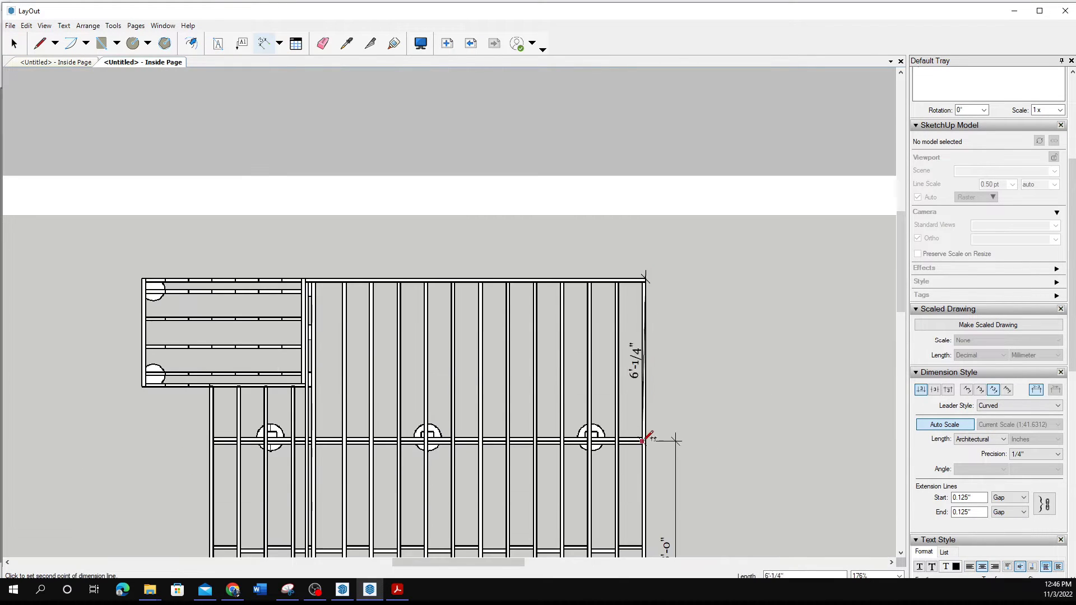
scroll(647, 169, "down", 3)
left_click(694, 507)
scroll(694, 506, "up", 3)
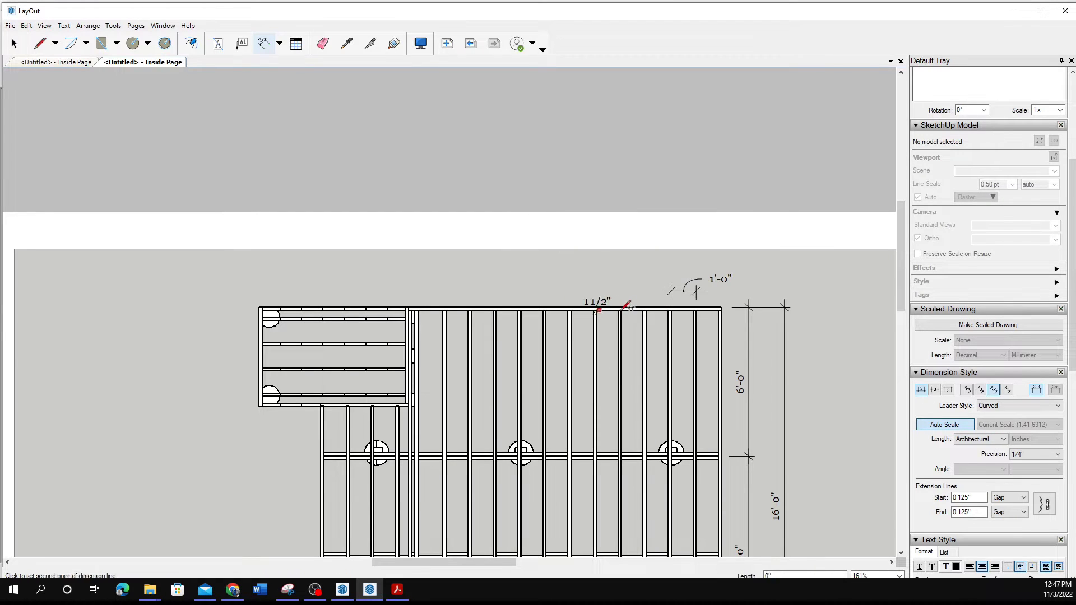
scroll(314, 412, "down", 1)
left_click(242, 440)
scroll(243, 440, "down", 2)
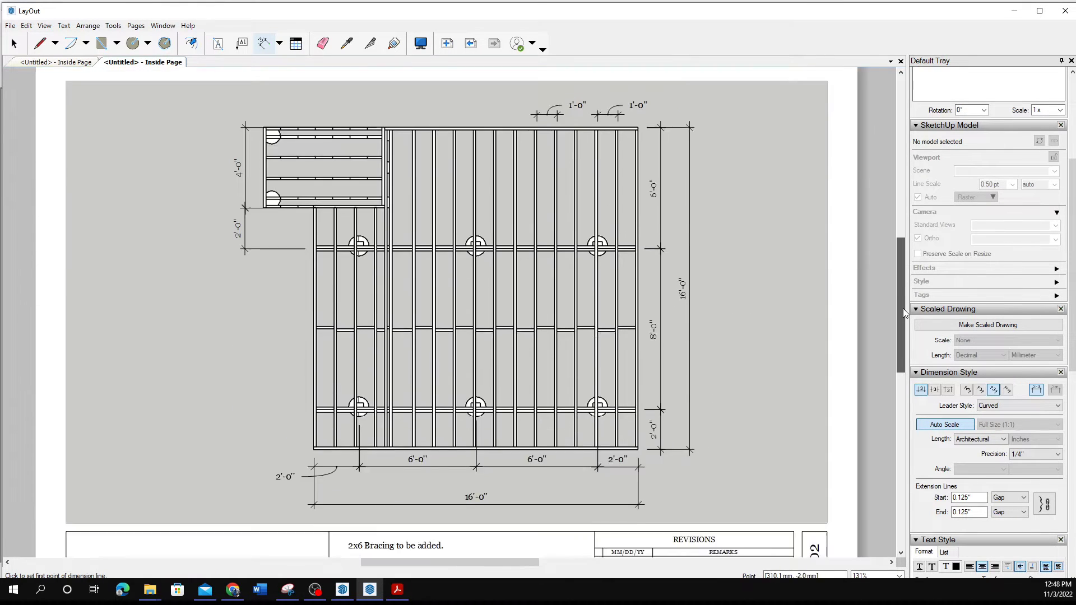
scroll(359, 283, "up", 1)
Label the stair piers '10 DIA, 42" Below Grade' and 'Bottom Stair Piers'.
scroll(359, 284, "up", 1)
left_click(241, 43)
left_click_drag(400, 170, 429, 149)
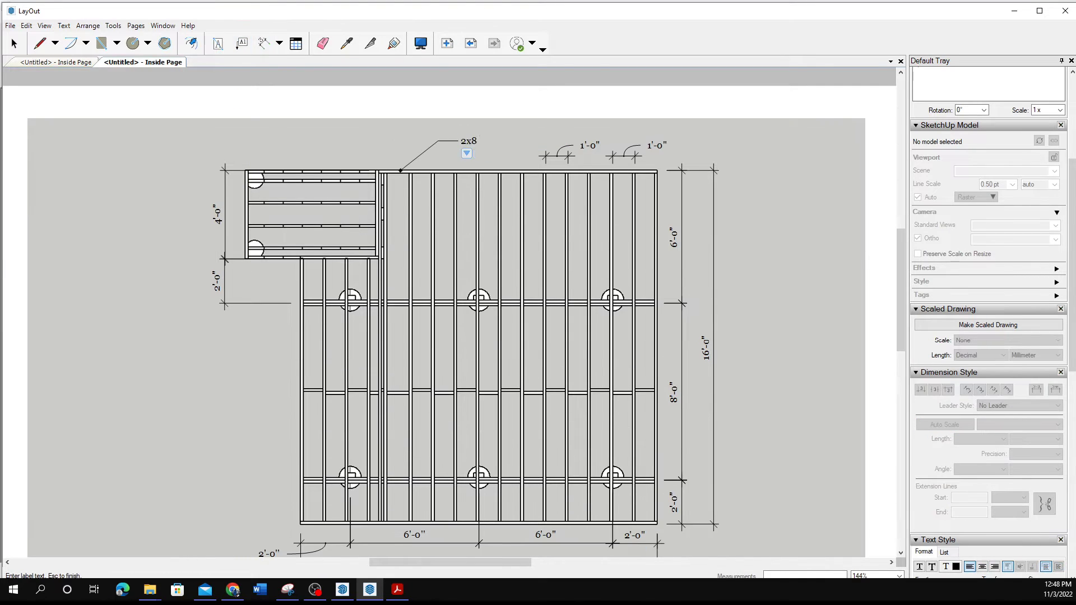
left_click(256, 176)
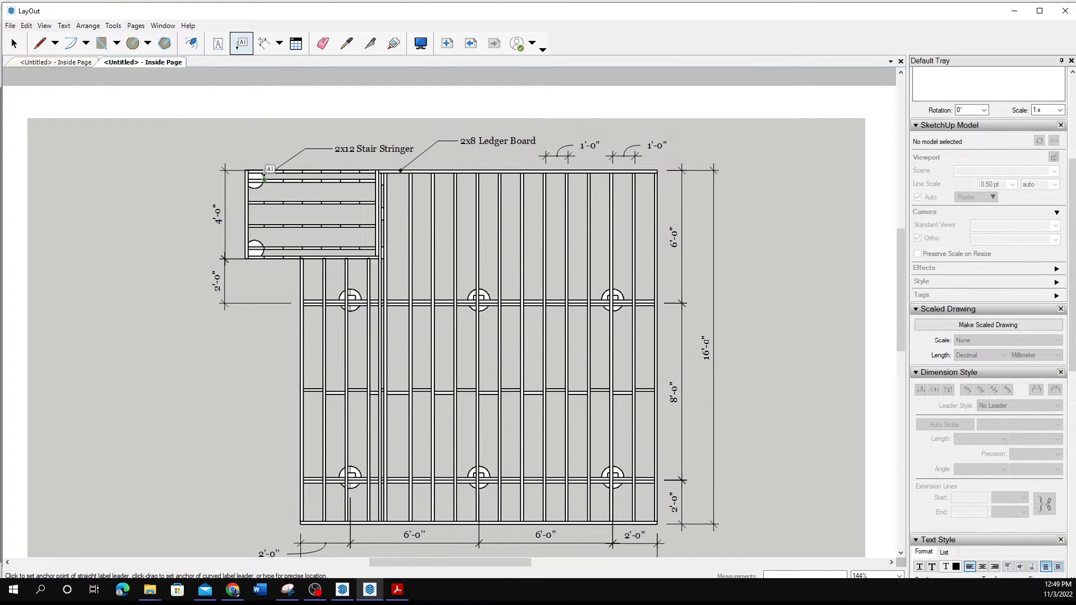
scroll(253, 181, "up", 3)
left_click(221, 147)
type("Bottom Stair Piers")
scroll(208, 162, "down", 3)
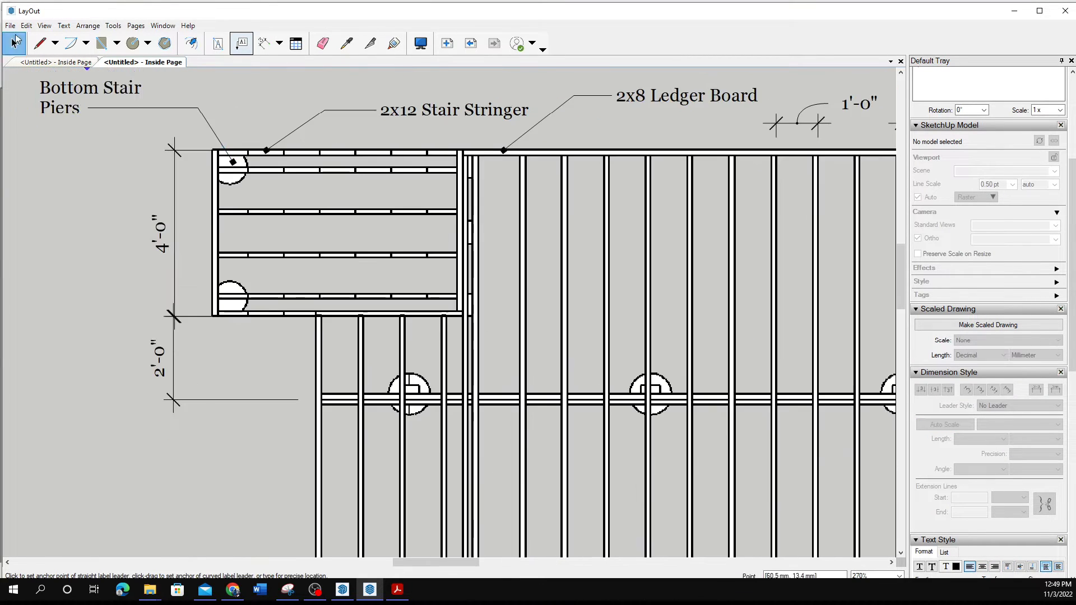
left_click(38, 89)
type("10 DIA")
scroll(505, 106, "up", 3)
type(", 42\" ")
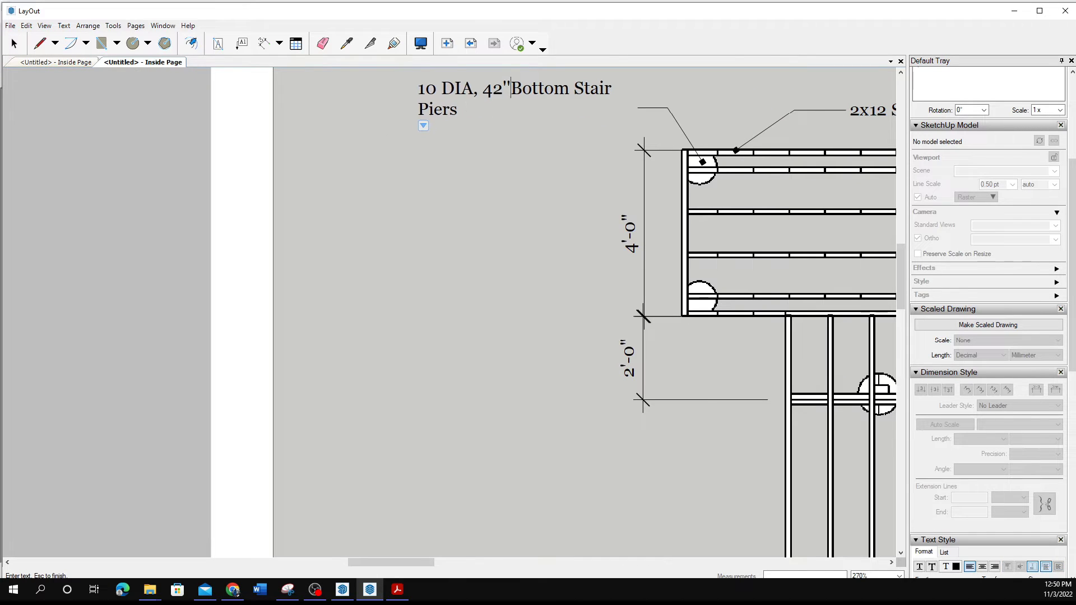
type("Below Grade")
key("Escape")
Add leader labels for the drop beams and the '2x8 Blocking'.
scroll(480, 339, "down", 3)
scroll(480, 340, "down", 1)
key("l")
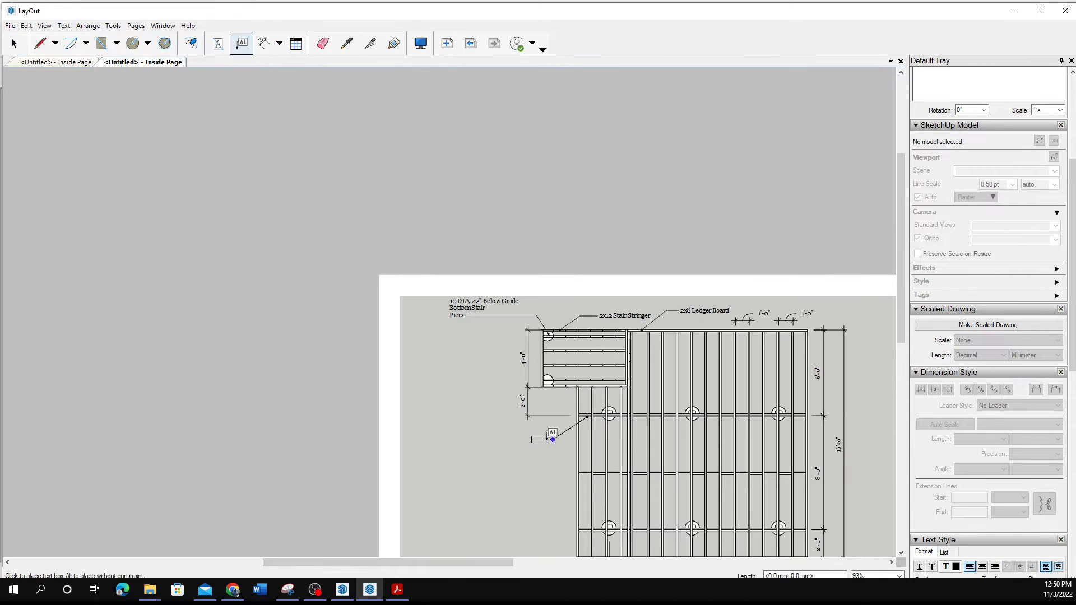
left_click(586, 417)
left_click(516, 440)
type("DB")
type("p Beams")
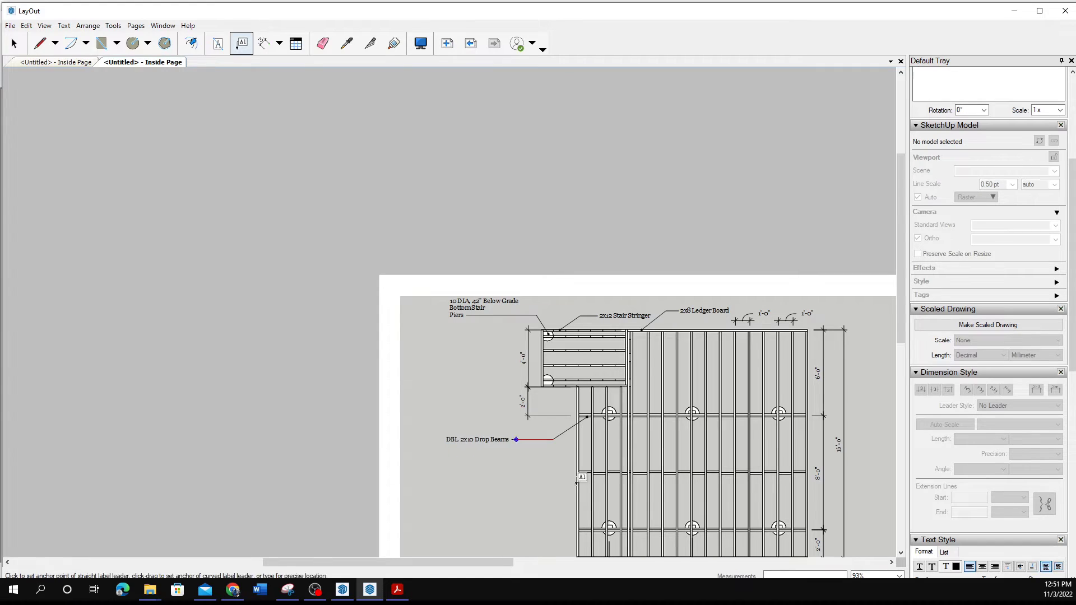
left_click(586, 482)
left_click(530, 462)
type("2x8 Blocking")
Label a concrete pier '12' DIA, 42" Below Grade' with a second line 'Concrete Piers'.
scroll(552, 499, "down", 1)
left_click(600, 522)
left_click(552, 499)
type("12")
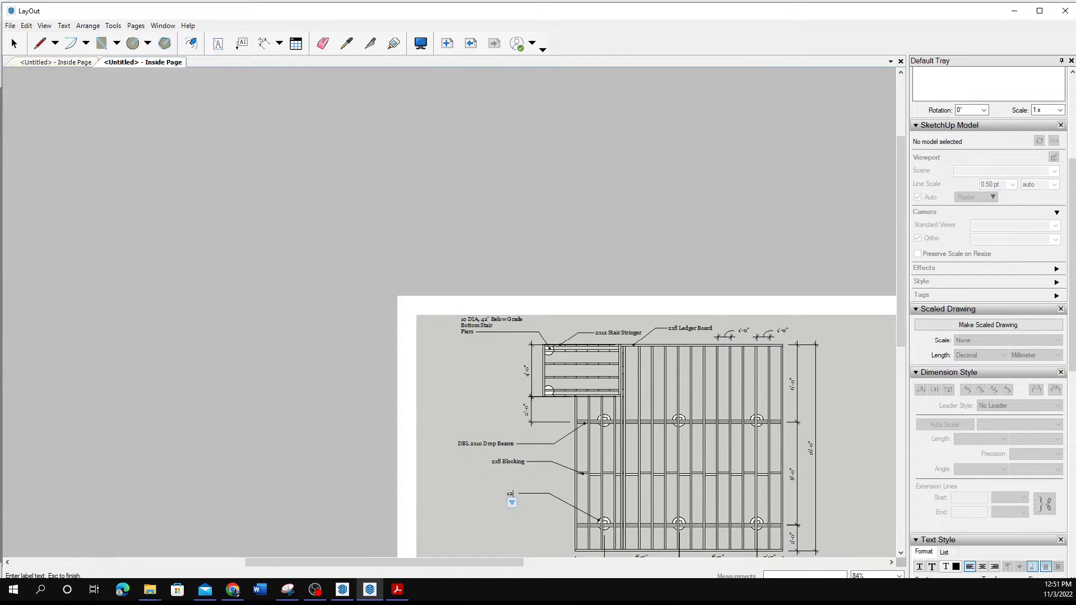
type("' DIA, 42\" Below Grade")
key("Return")
type("Concrete Piers(Footings")
Add a '2x8 Rim Board' leader label on the rim board.
scroll(180, 384, "up", 3)
left_click(242, 43)
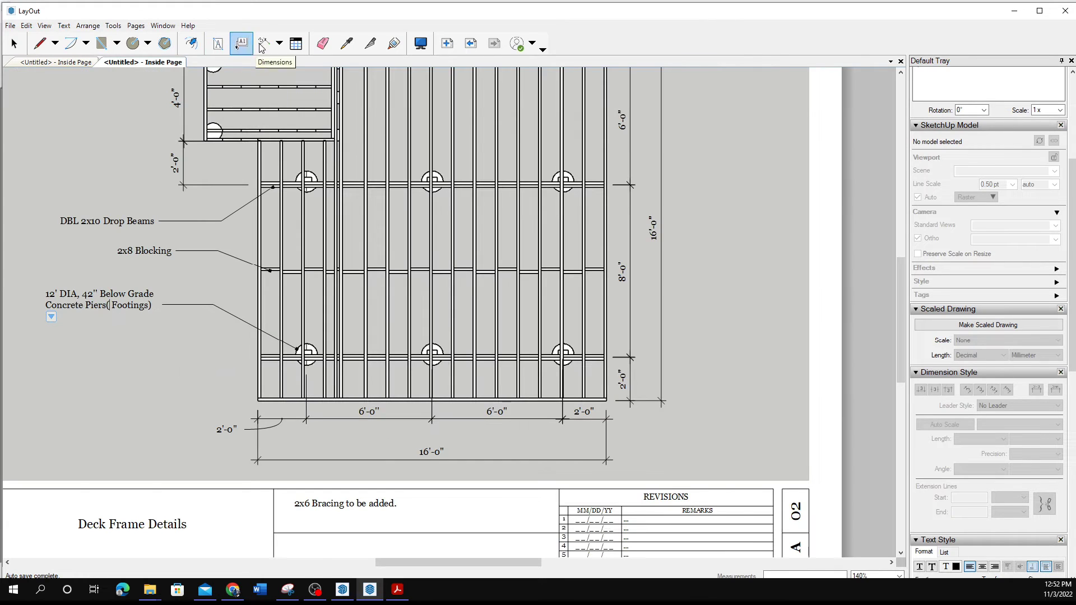
left_click(272, 400)
left_click(154, 363)
type("2x8 Rim Board")
scroll(414, 309, "up", 2)
Stretch the elevation view to the page border and title it 'Deck Elevation Details'.
scroll(789, 395, "down", 4)
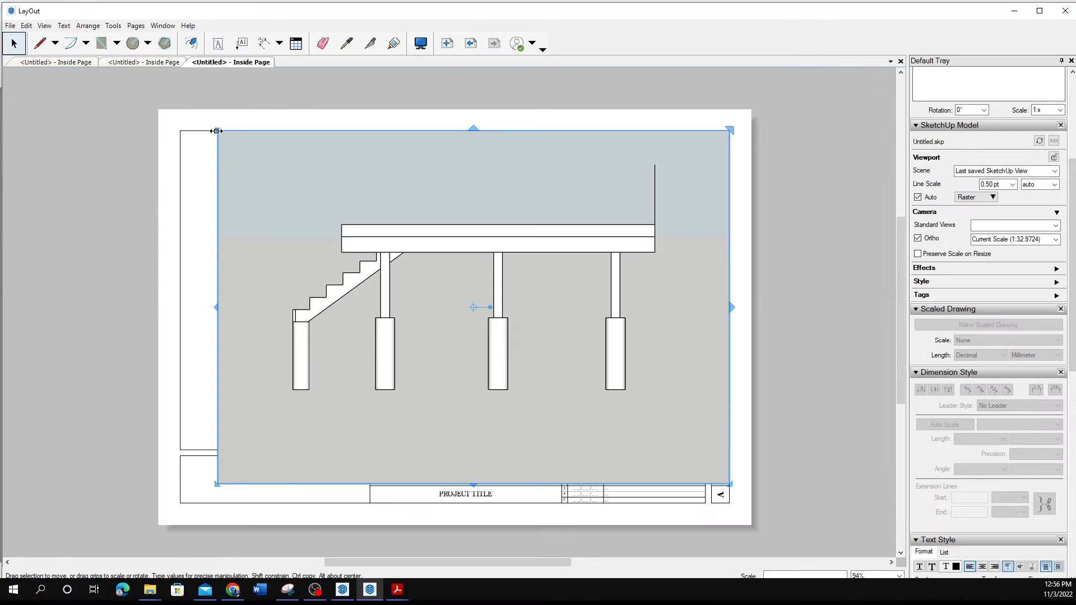
left_click_drag(217, 483, 180, 451)
left_click(472, 475)
type("Deck")
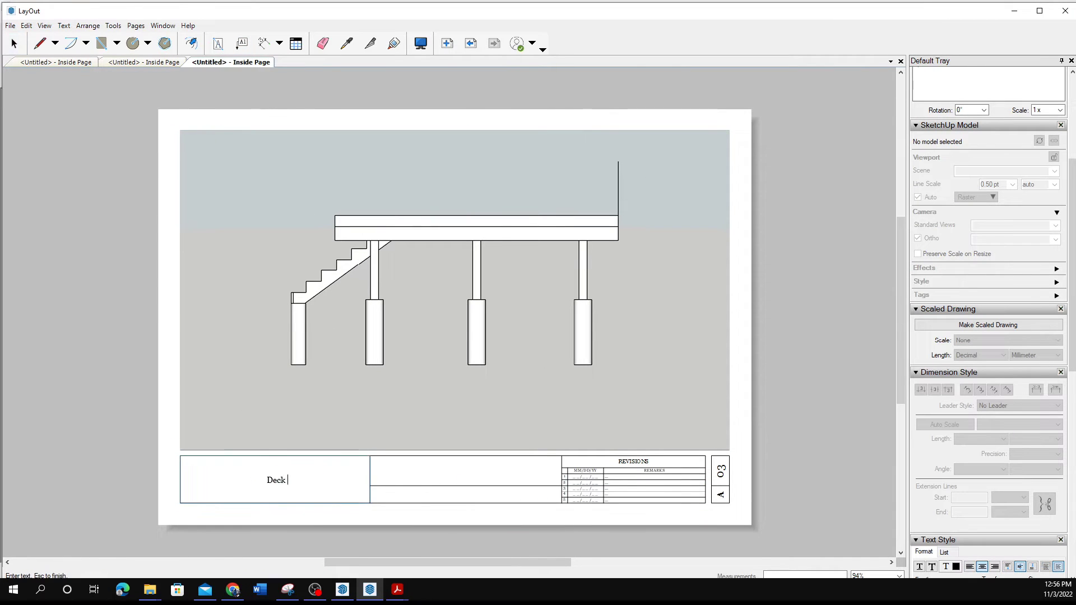
type(" Elevation Detailsl")
Draw a horizontal grade line across the piers and dimension the 3'-6" pier depth.
left_click(291, 303)
left_click(646, 303)
key("Escape")
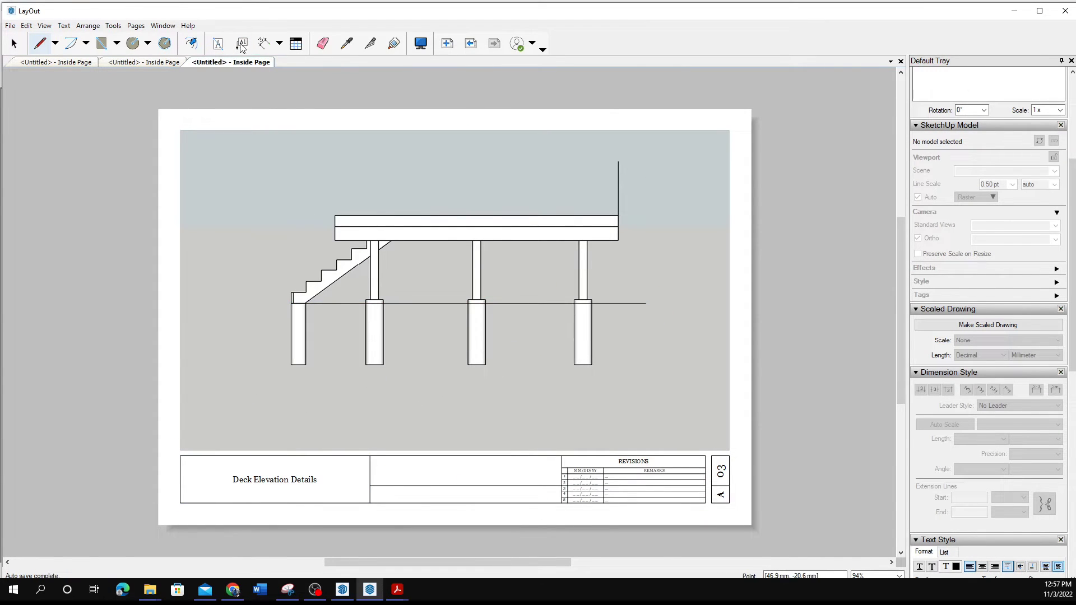
scroll(373, 280, "up", 2)
left_click(686, 401)
left_click(686, 306)
Add the 2 1/2" pier dimension and a 5'-0" post height dimension, redoing a wrong one.
left_click(701, 337)
left_click(686, 306)
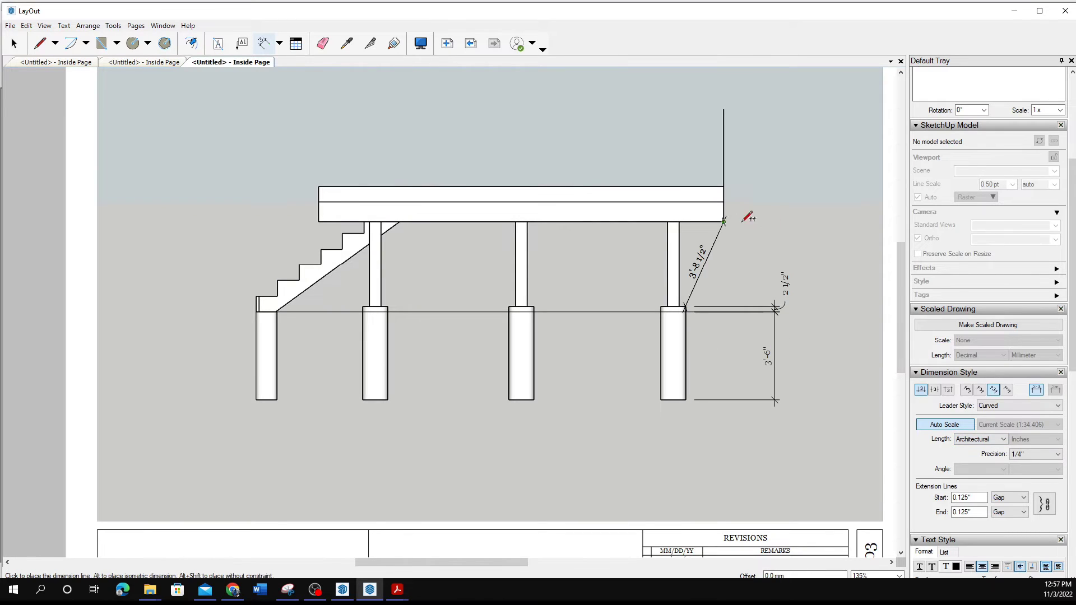
left_click(723, 222)
left_click(776, 264)
key("ctrl+z")
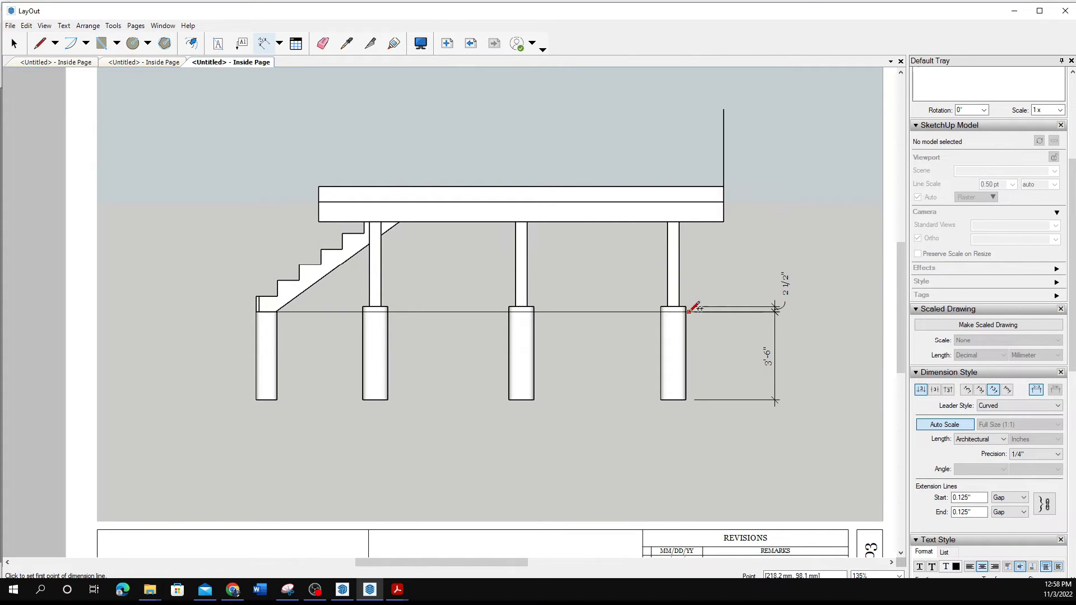
left_click(686, 306)
left_click(724, 185)
left_click(779, 174)
Dimension the 3'-0" railing height and the 10 1/4" stair tread.
left_click(724, 184)
left_click(724, 109)
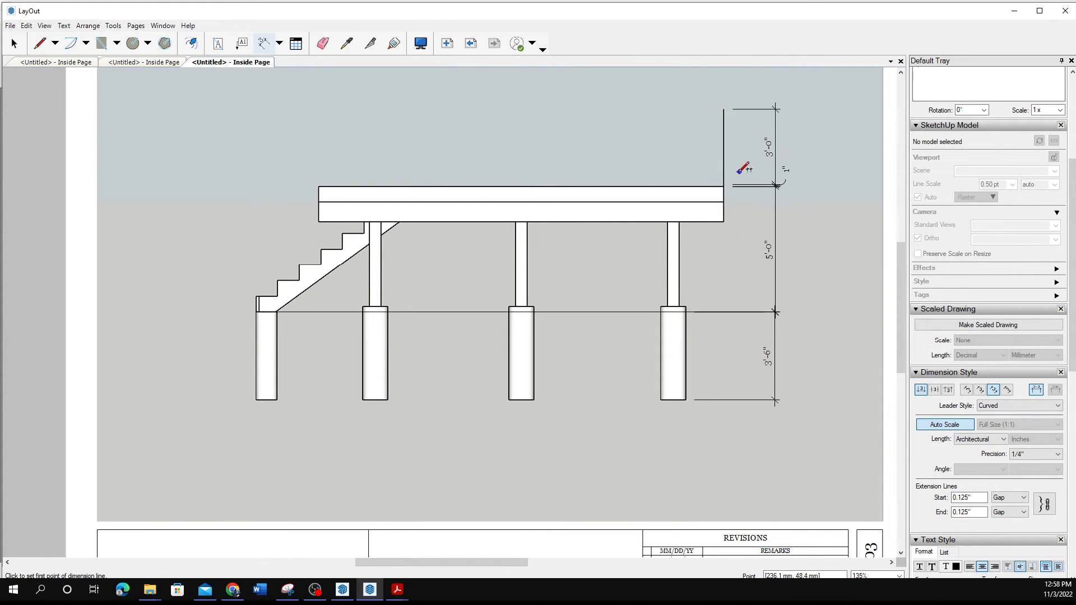
left_click(776, 168)
left_click(299, 281)
left_click(300, 266)
left_click(299, 250)
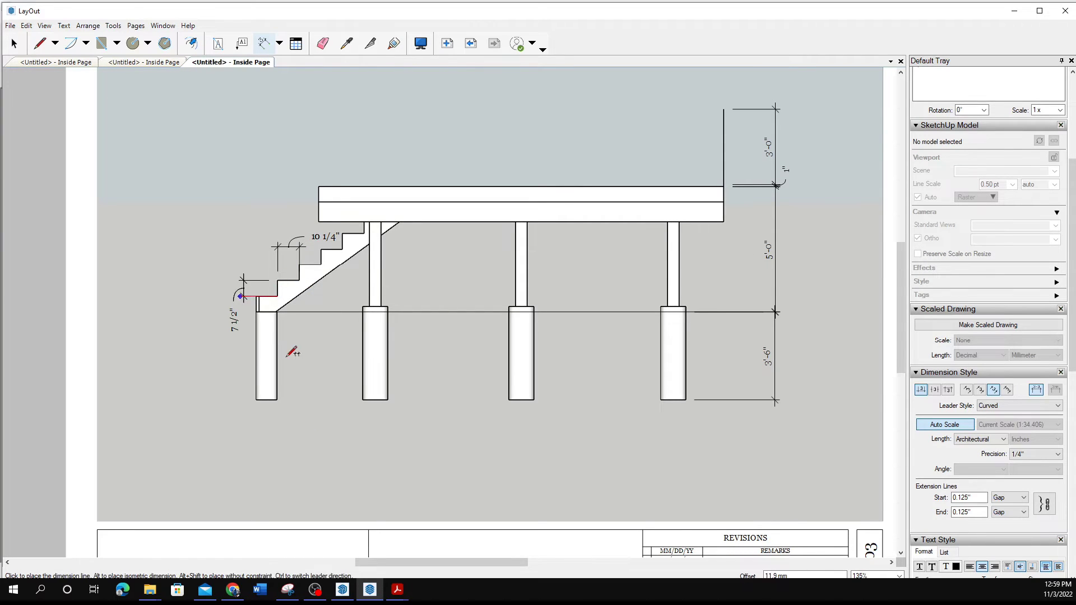
Label the post '6x6 Wood Post' and the pier '12" DIA, 42" Below Grade / Concrete piers.'.
left_click(242, 43)
left_click(375, 260)
left_click(404, 250)
type("6x6 Wood Post")
left_click(376, 392)
left_click(402, 432)
type("12")
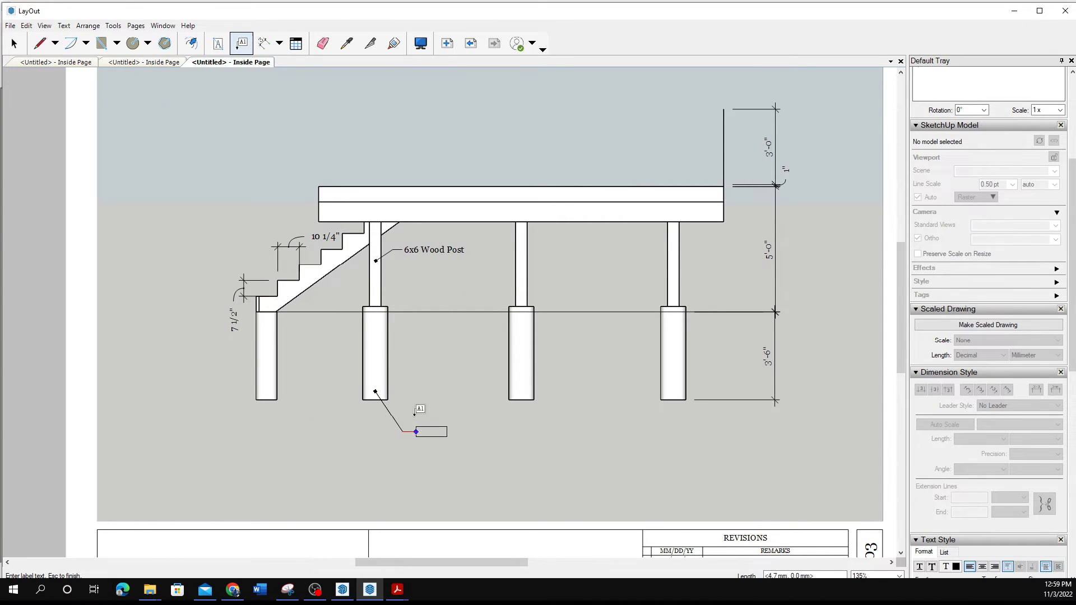
type("\" DIA, 42\" Below Grade")
key("Return")
type("Concrete piers.")
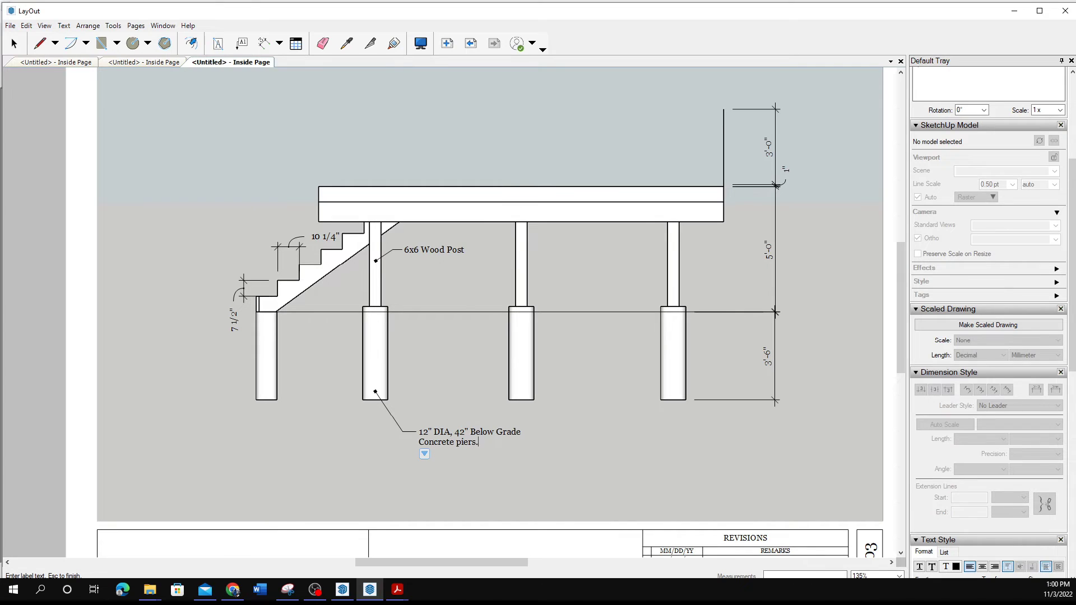
Add 'Grade' and 'Railings Hight' labels on the grade line and railing top.
left_click(543, 312)
left_click(561, 297)
type("Grade o")
left_click(724, 146)
left_click(684, 138)
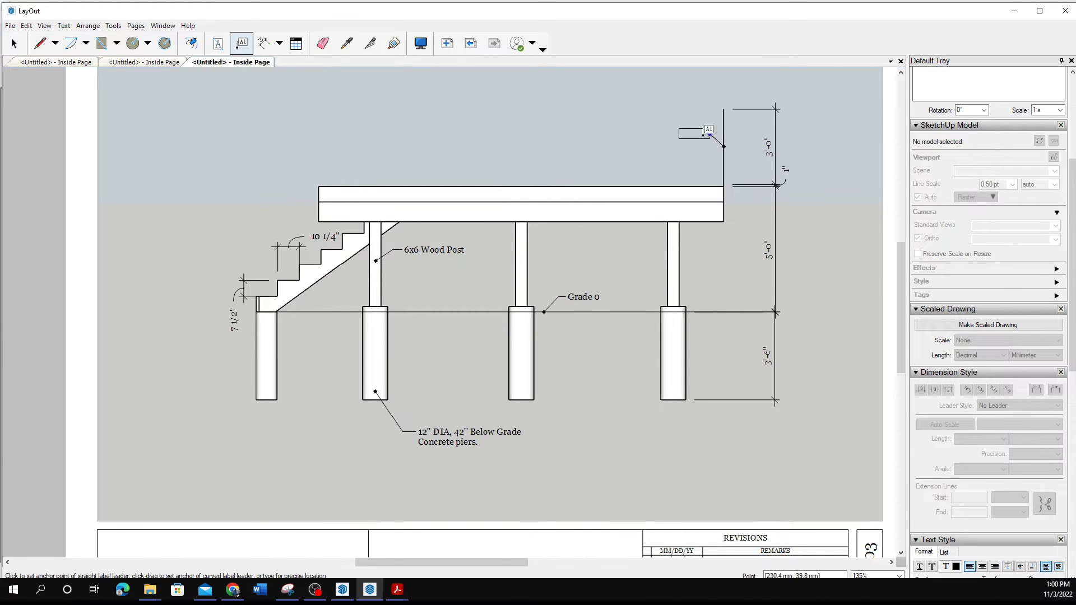
type("Railings Hight")
left_click(10, 25)
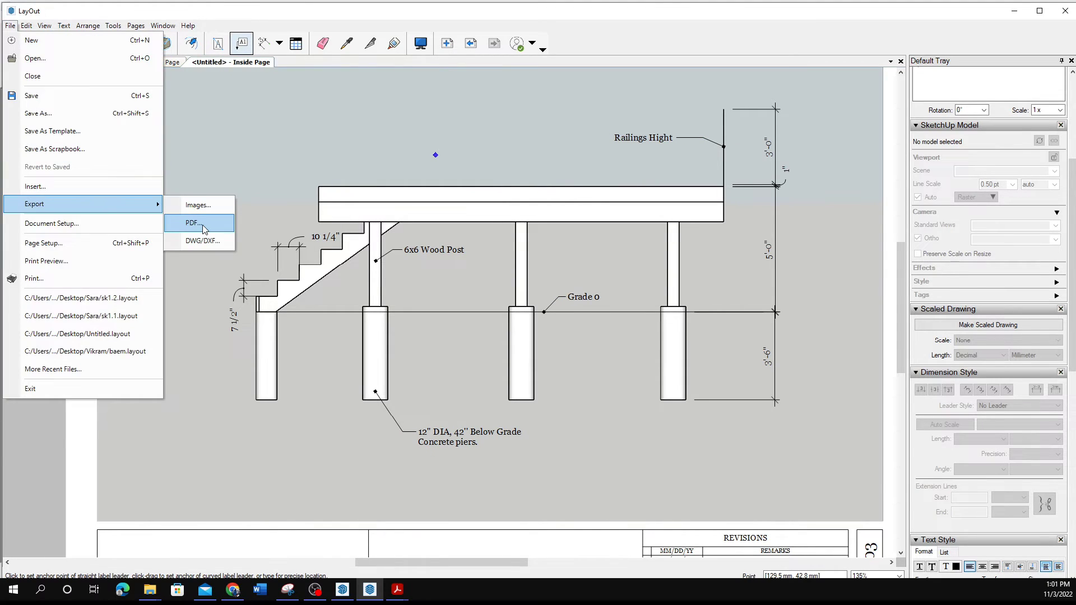
Export the elevation page to elevation.pdf with High output resolution.
left_click(191, 221)
type("elevation")
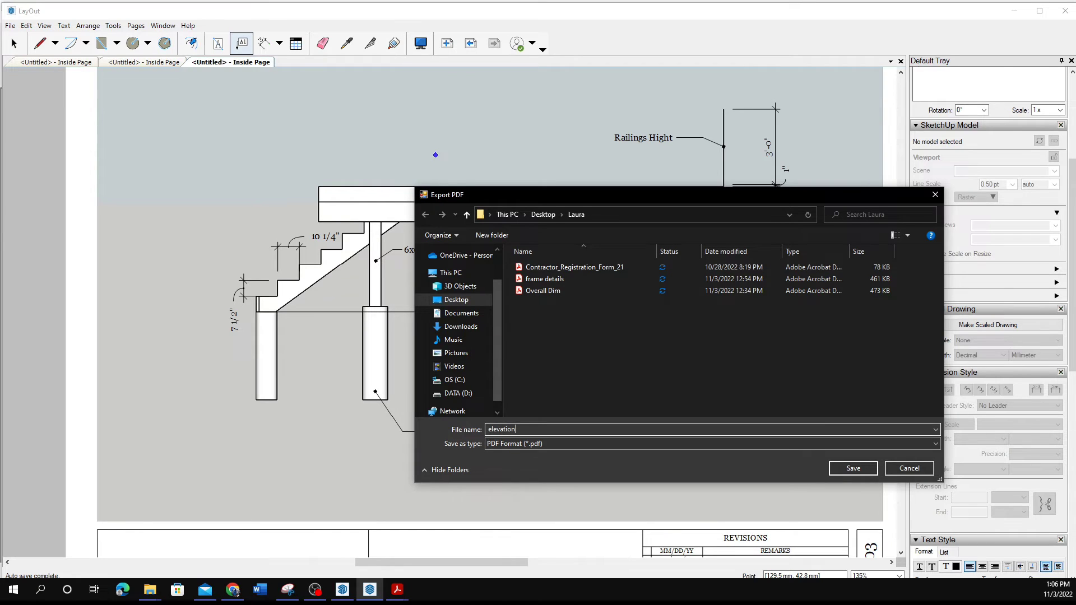
left_click(861, 468)
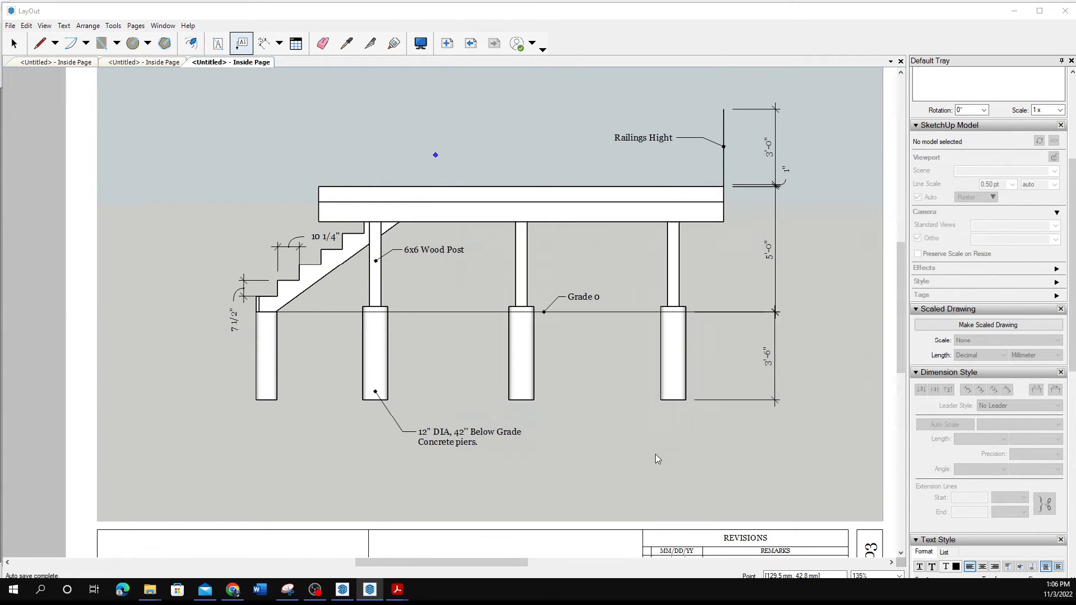
left_click(497, 252)
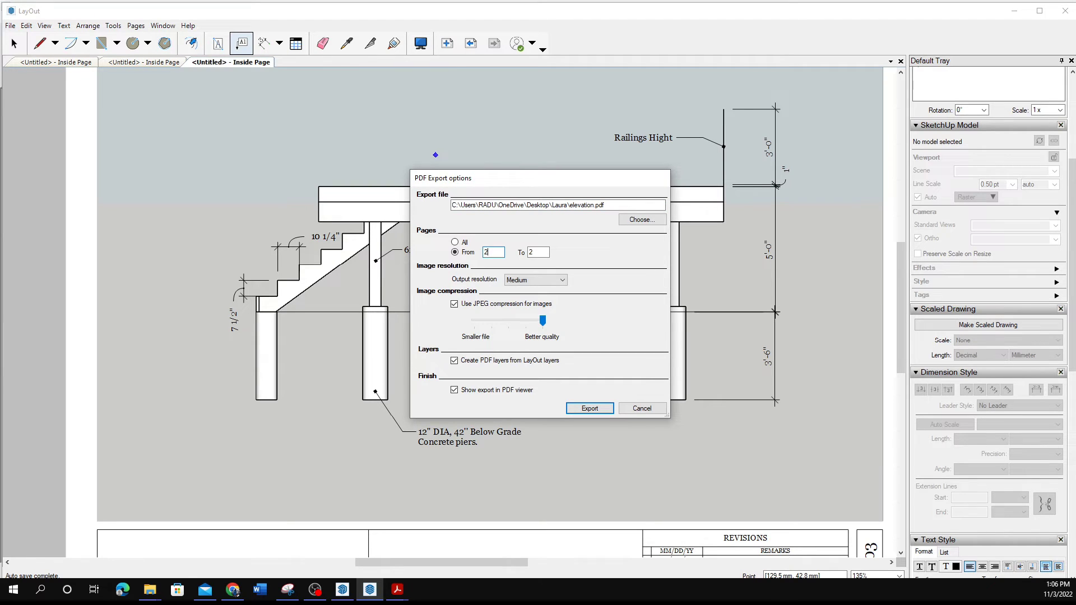
left_click(510, 280)
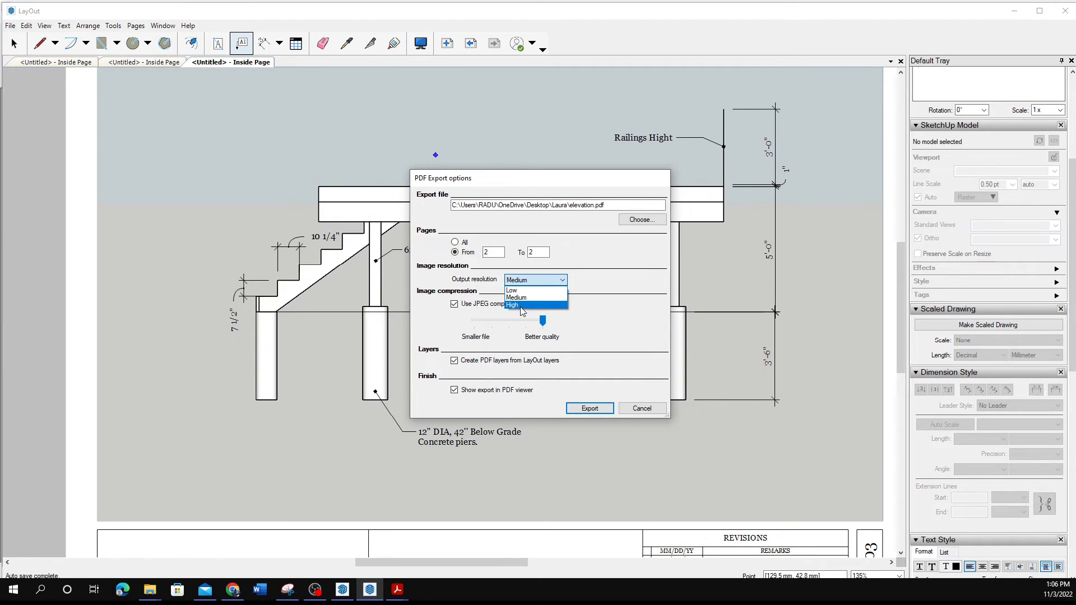
left_click(521, 305)
left_click(575, 408)
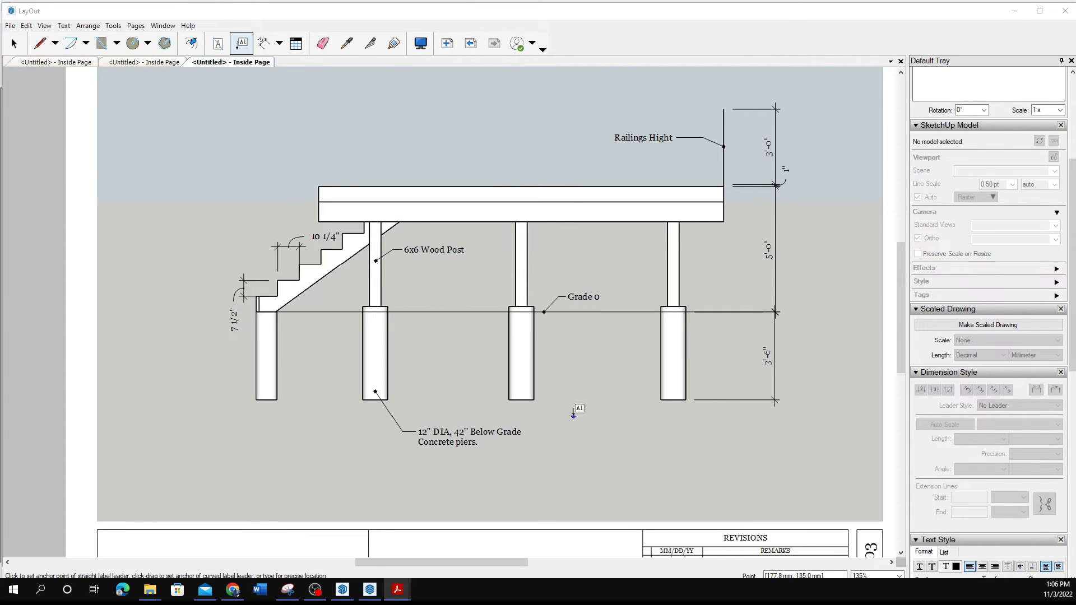
left_click(573, 416)
left_click(557, 156)
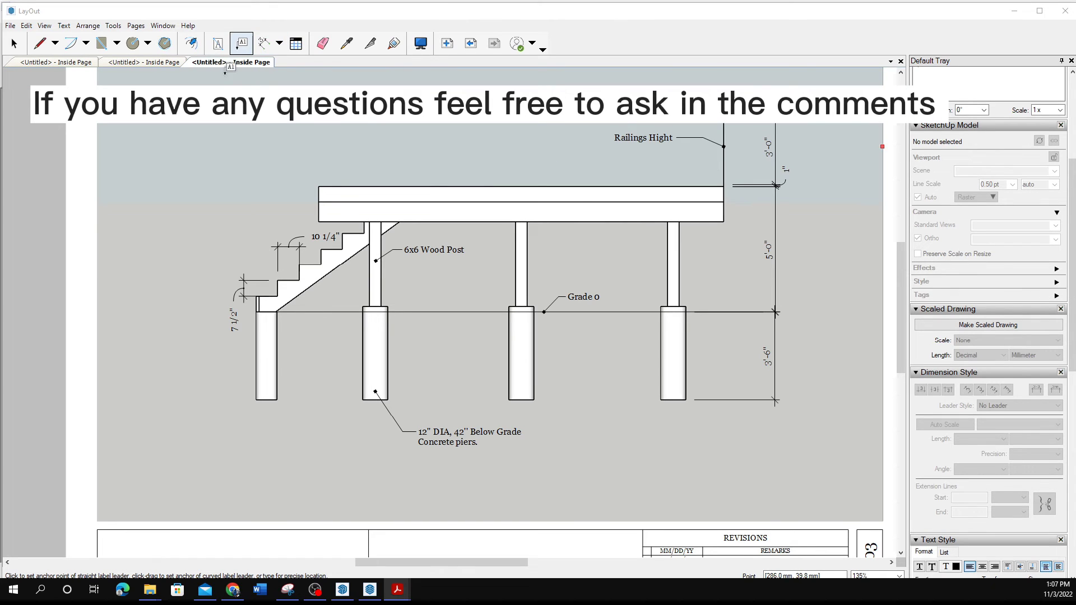
left_click(148, 64)
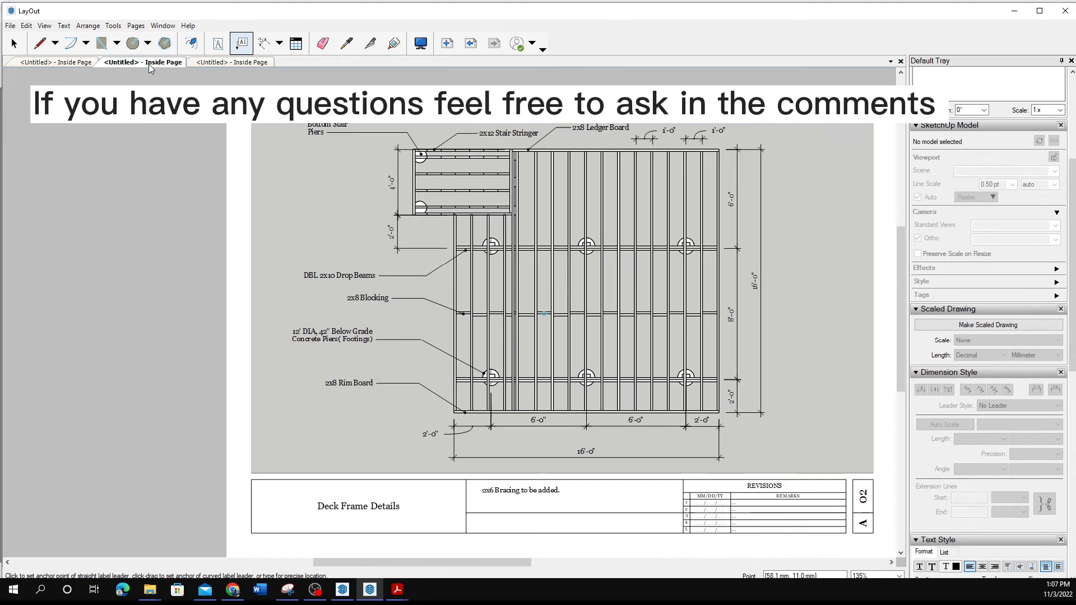
left_click(55, 61)
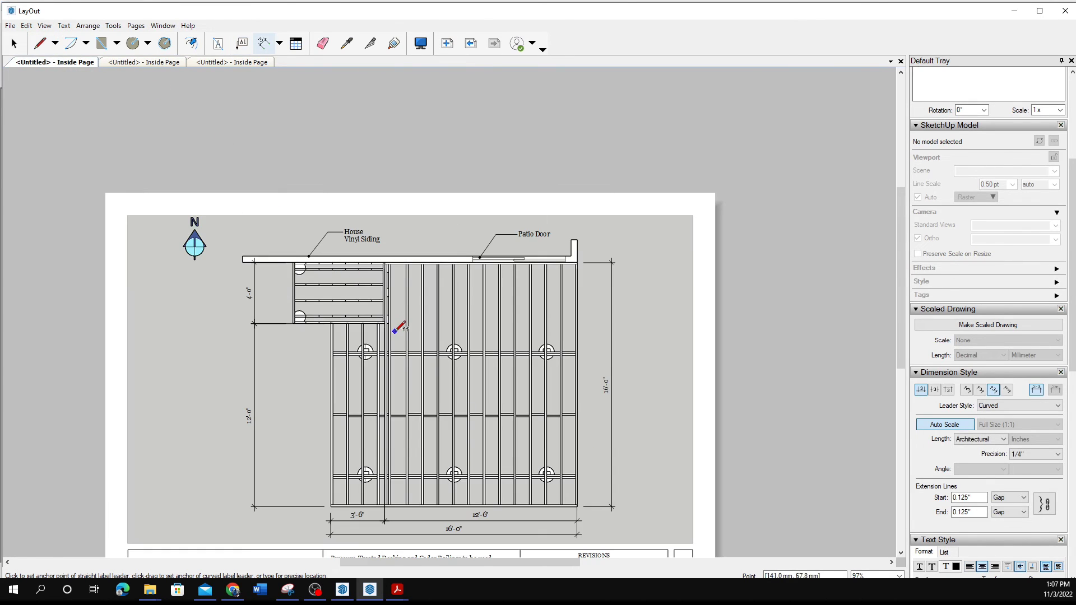
scroll(399, 329, "down", 1)
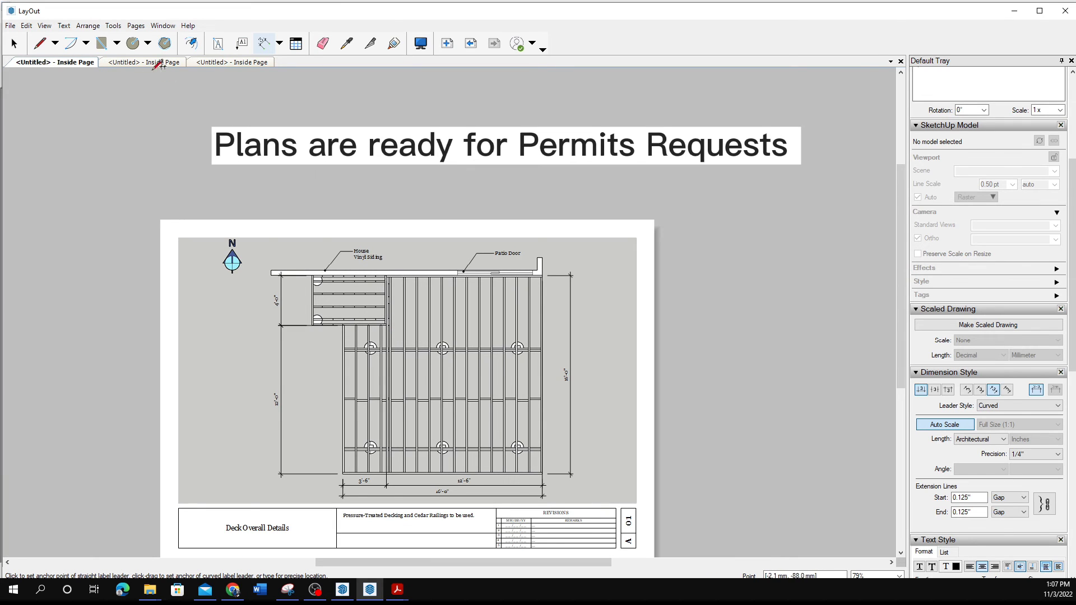
left_click(215, 61)
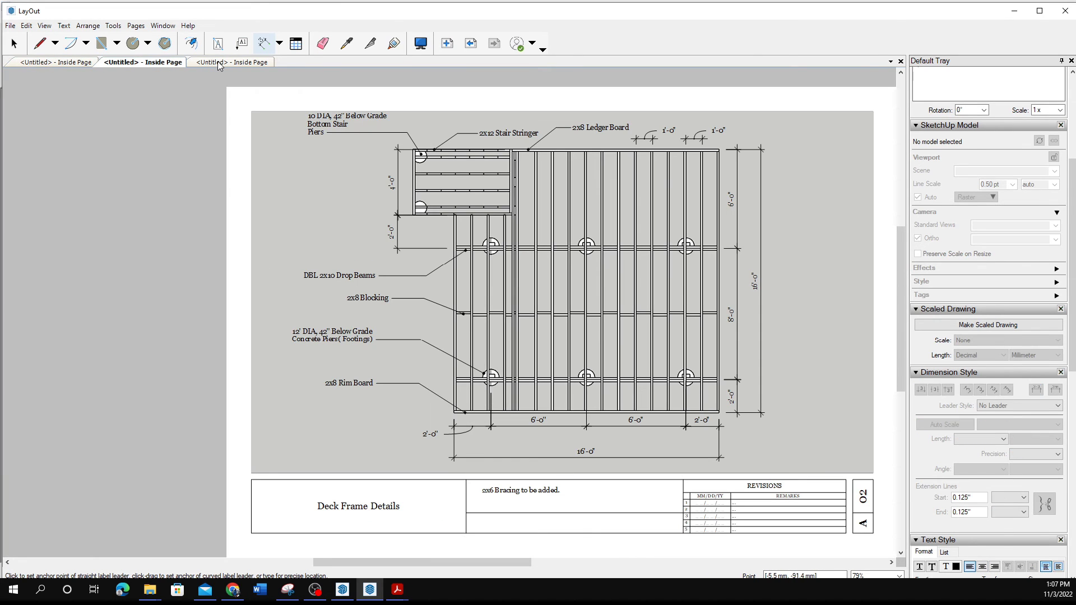